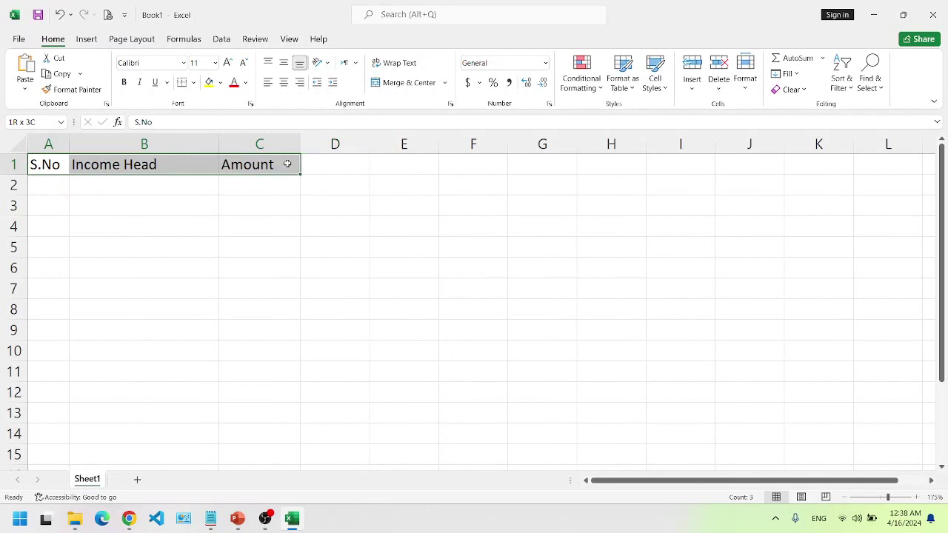
- Make the header cells A1:C1 bold and enter 1 as the first serial number in A2
key(ctrl+b)
click(53, 185)
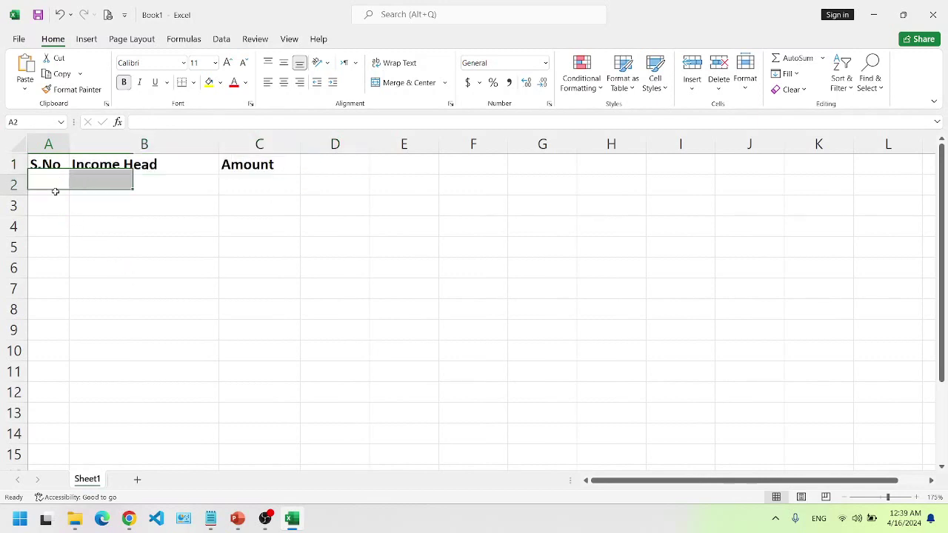
text(1)
key(Return)
key(Right)
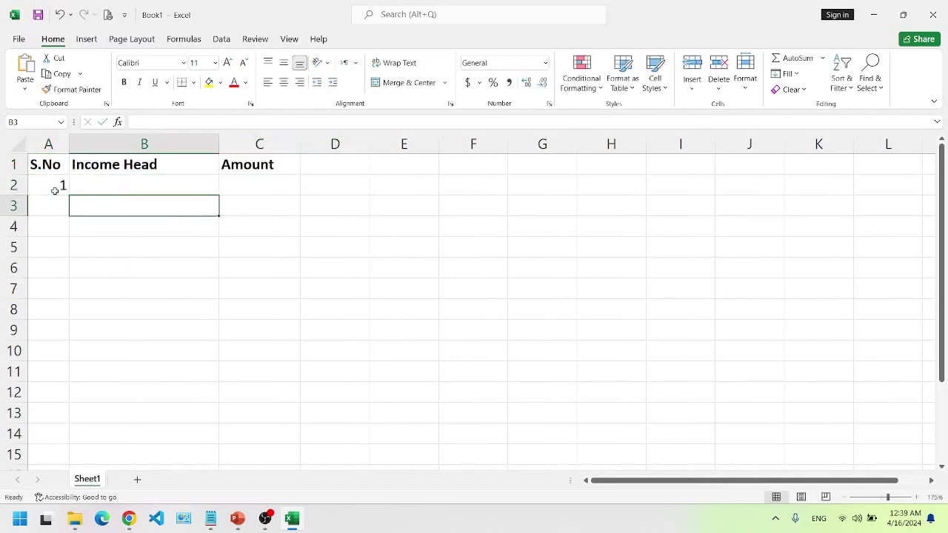
- Enter Pocket Money as the first income head in B2
key(Up)
text(Oo)
key(BackSpace)
key(BackSpace)
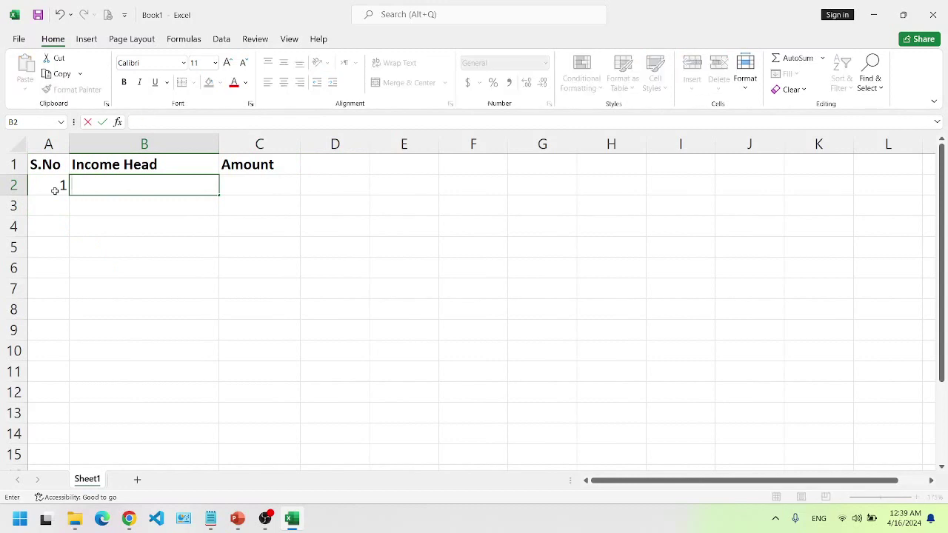
text(Pocket Money)
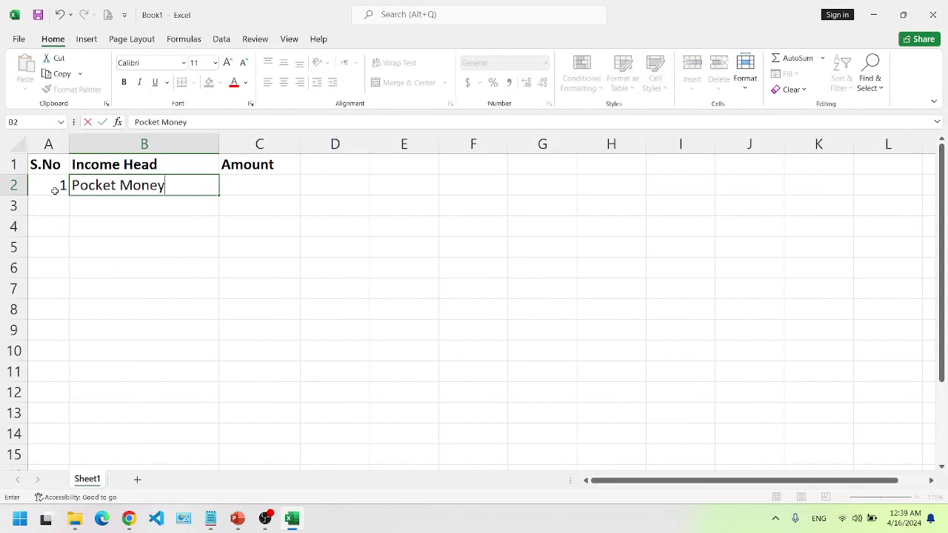
key(Tab)
key(Return)
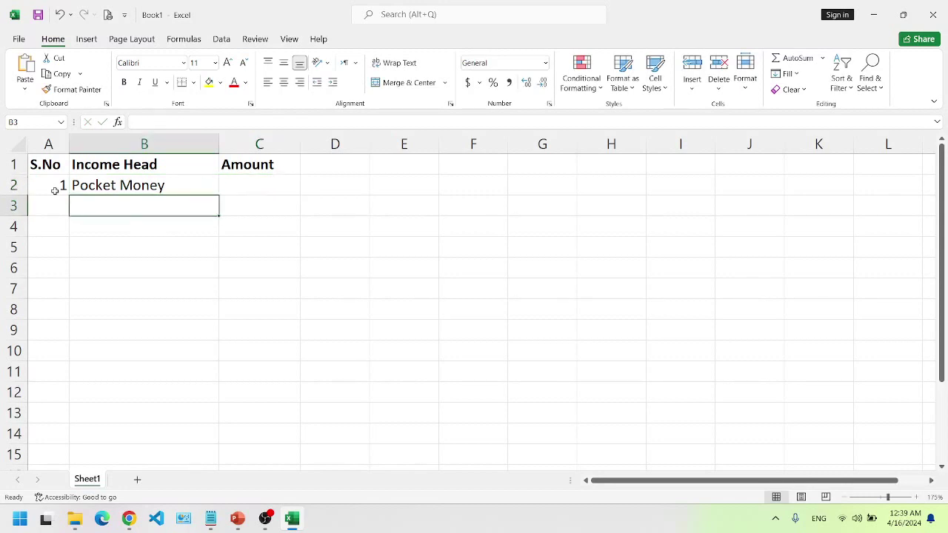
- Fill the second income row with serial number 2 and the income head Savings
key(Left)
text(2)
key(Tab)
text(Savings)
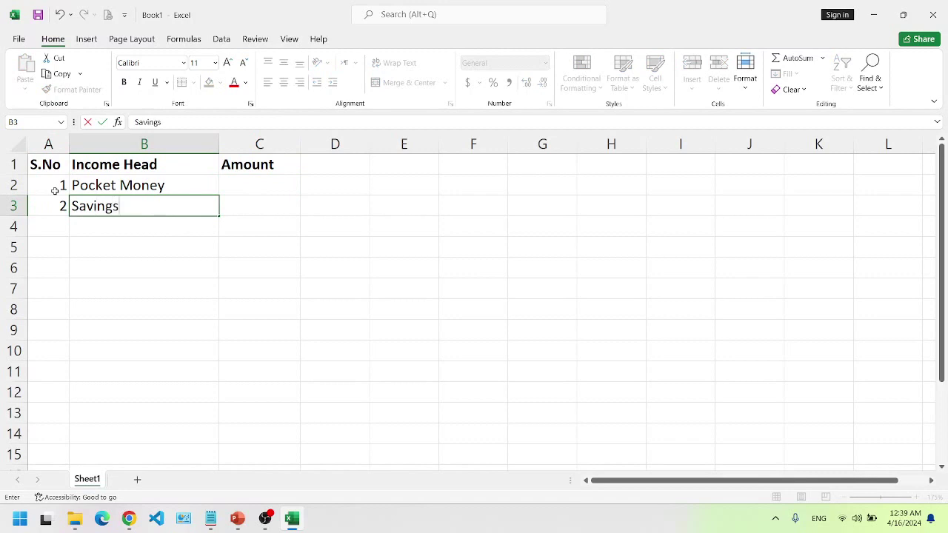
key(Tab)
key(Return)
- Fill the third income row with serial number 3 and the income head Eidi
text(3)
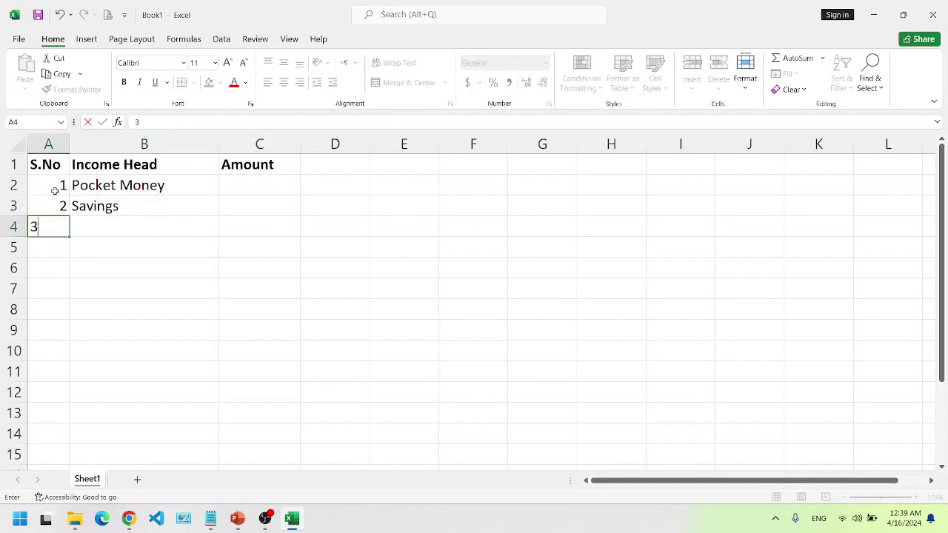
key(Tab)
text(Ei)
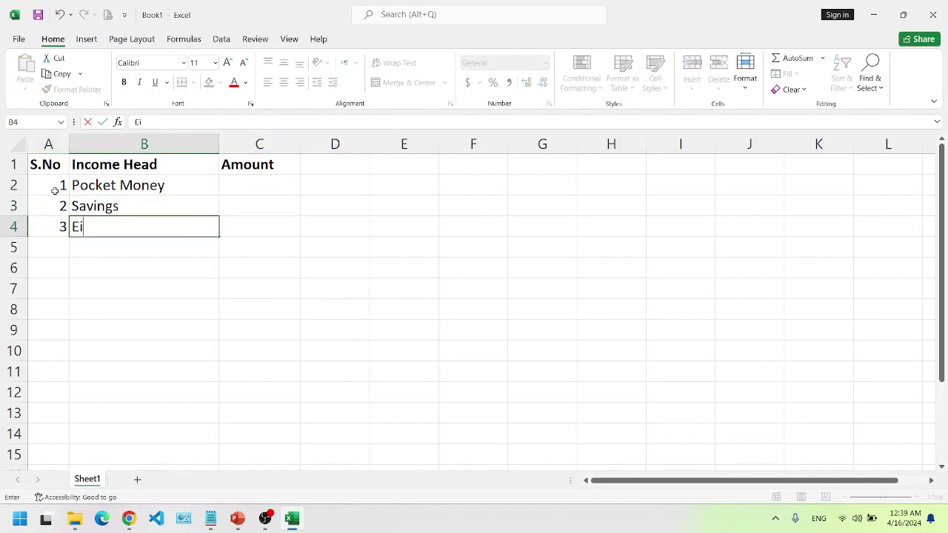
text(di)
key(Return)
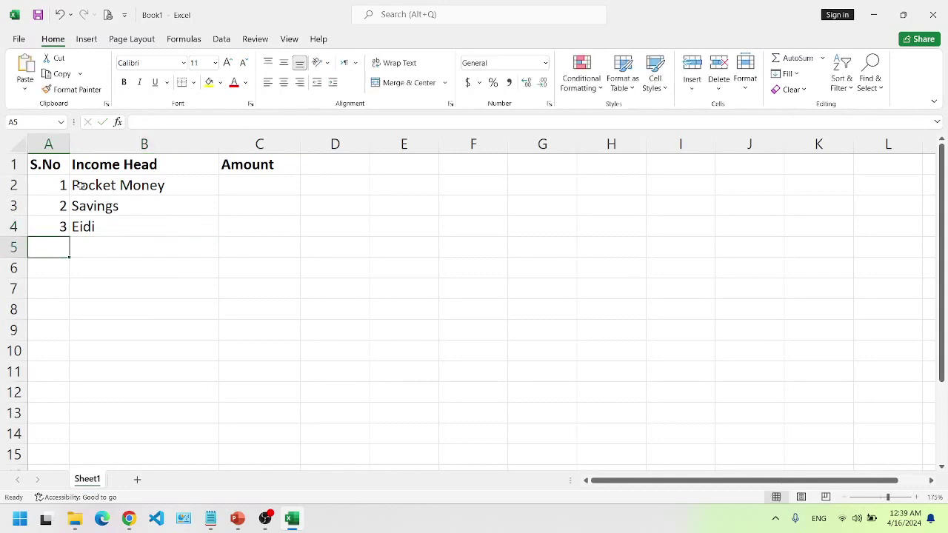
- Extend the serial number series from A2 down to A11 so that it runs from 1 to 10
click(58, 184)
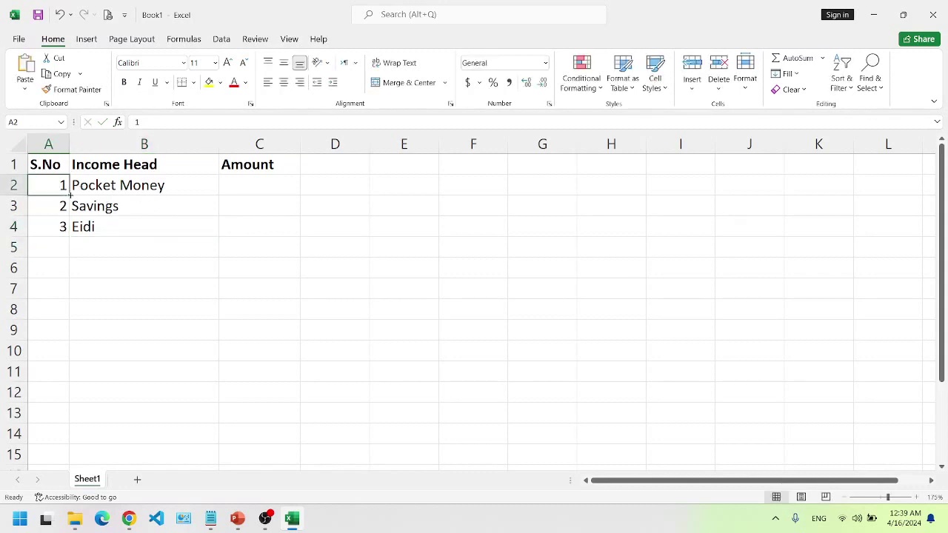
drag(70, 194, 52, 383)
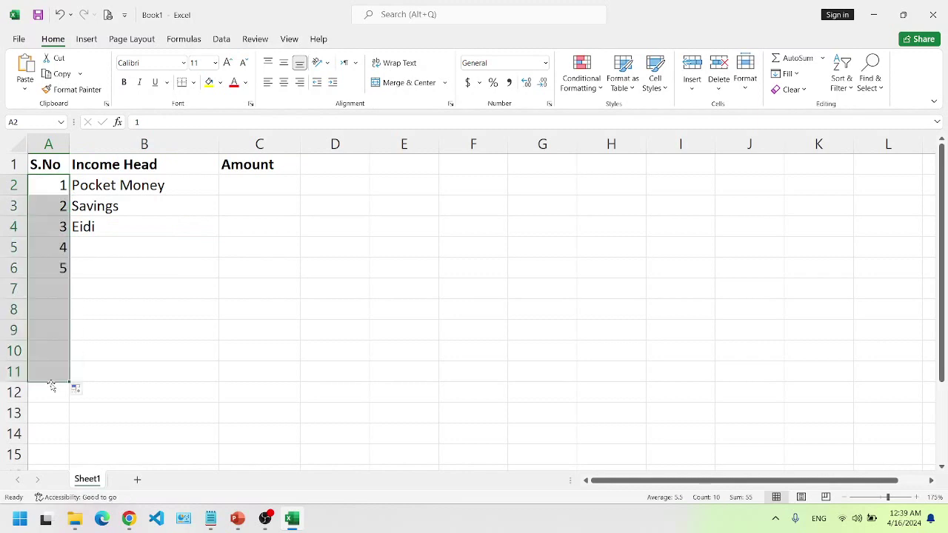
- Center the contents of the whole sheet horizontally and vertically
click(19, 143)
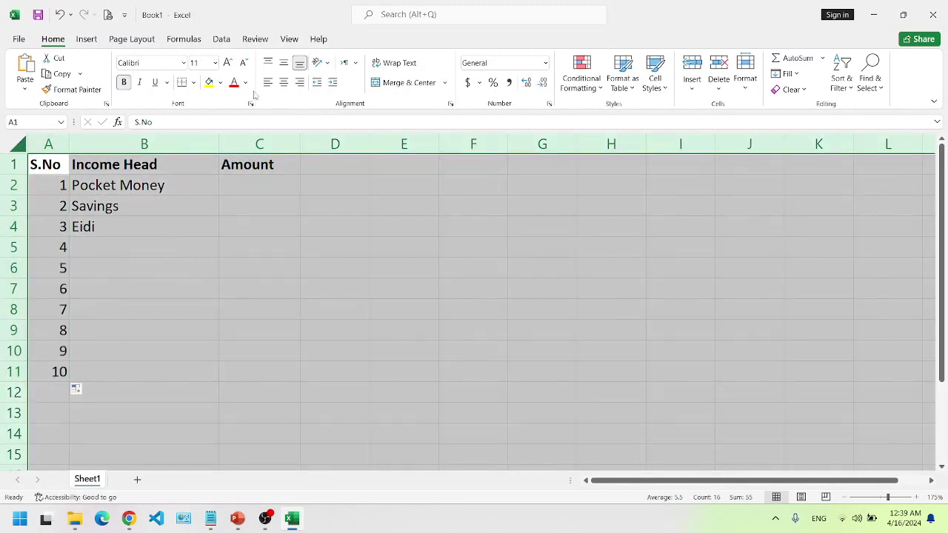
click(283, 82)
click(284, 62)
- Apply all borders to the table range A1:C12
drag(48, 165, 253, 380)
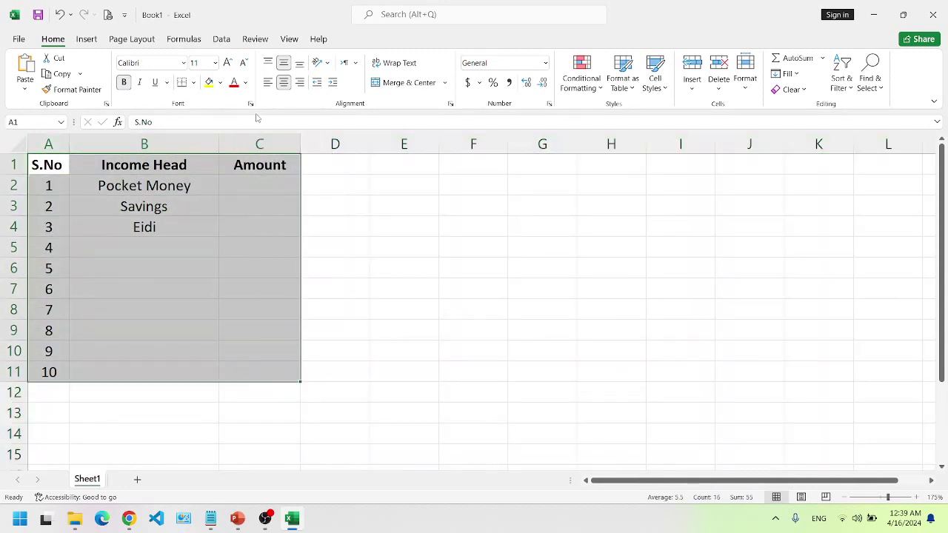
shift+click(271, 392)
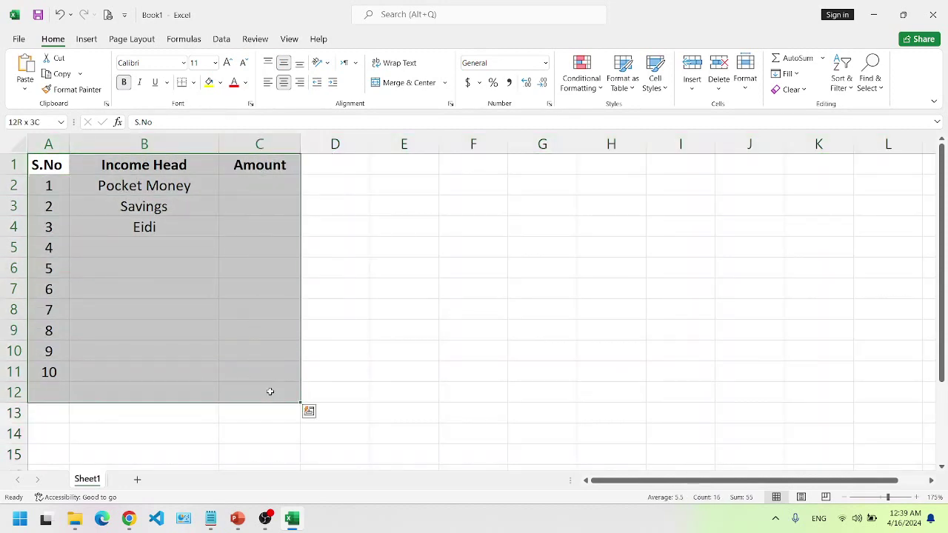
click(193, 82)
click(206, 213)
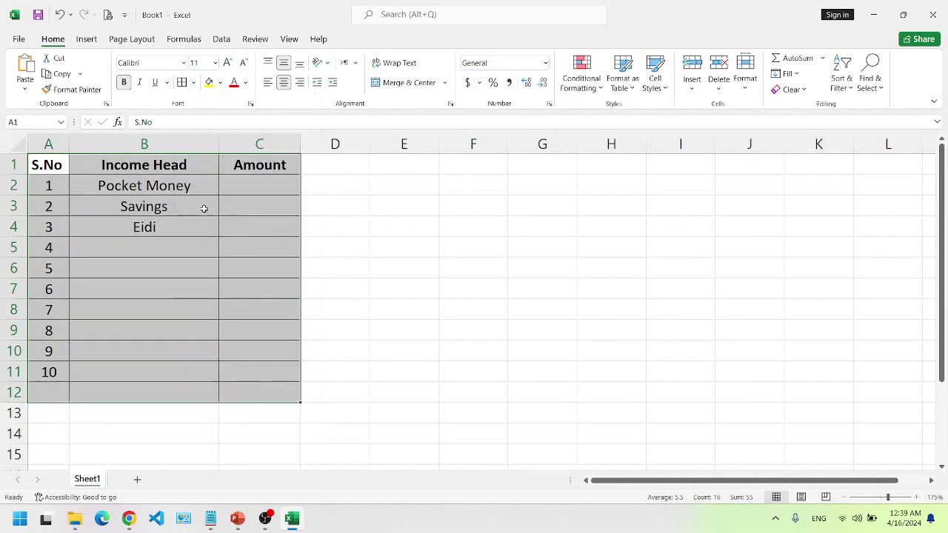
- Enter the label TOTAL in A12, below the last serial number
click(65, 391)
drag(64, 391, 116, 391)
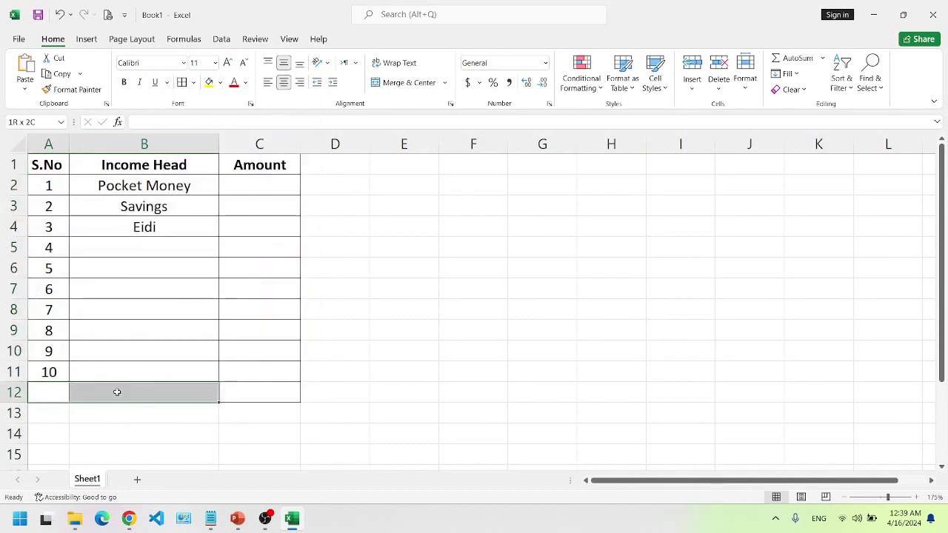
click(117, 392)
click(50, 396)
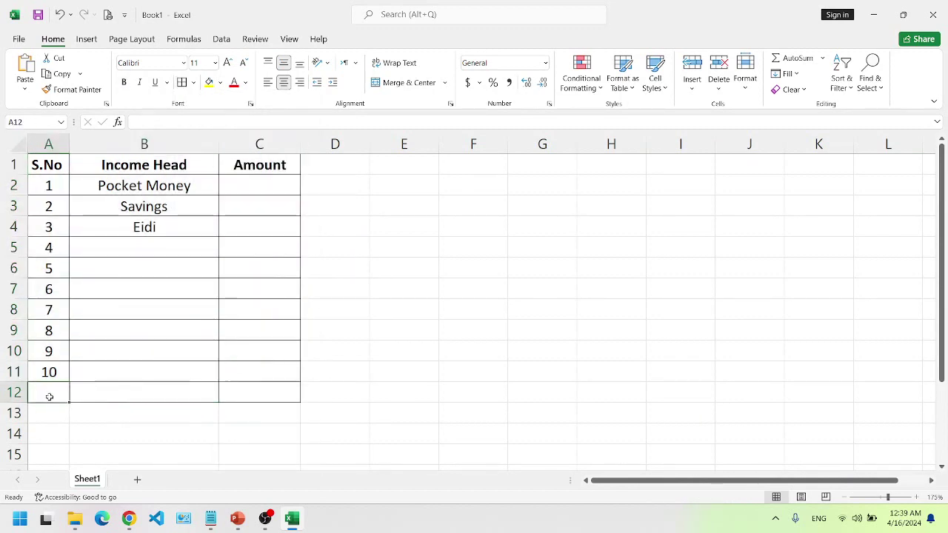
text(TTOA)
key(BackSpace)
key(BackSpace)
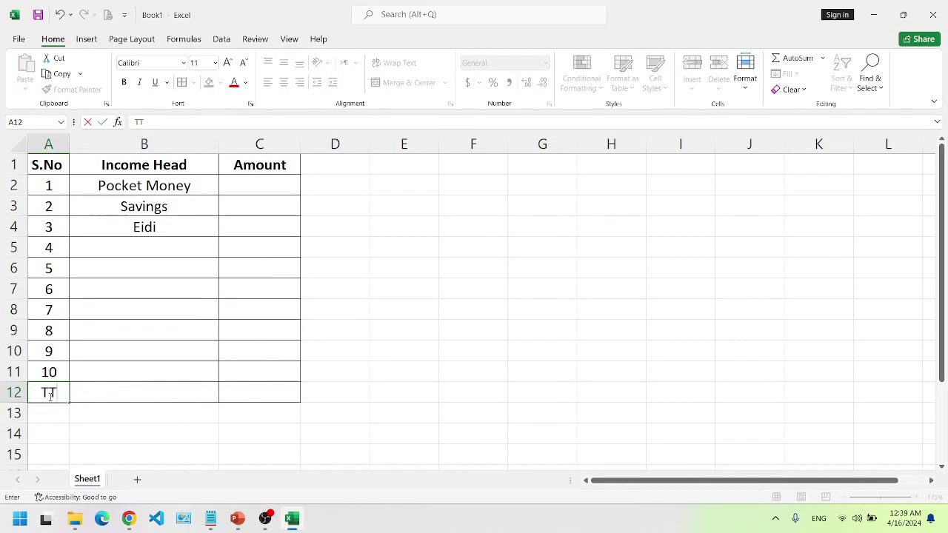
key(BackSpace)
text(OTAL;)
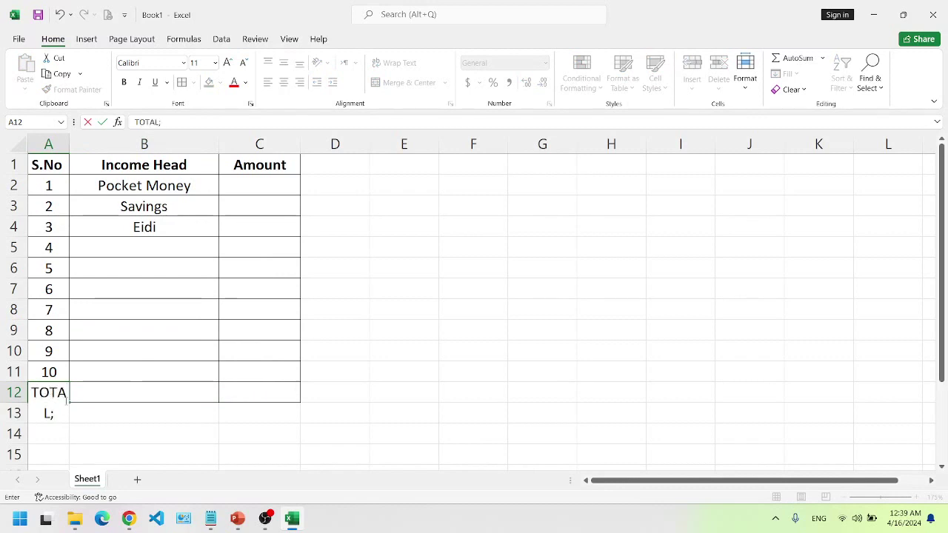
key(BackSpace)
key(Return)
- Merge and center the TOTAL label across A12:B12 and make the total row through C12 bold
drag(59, 392, 127, 391)
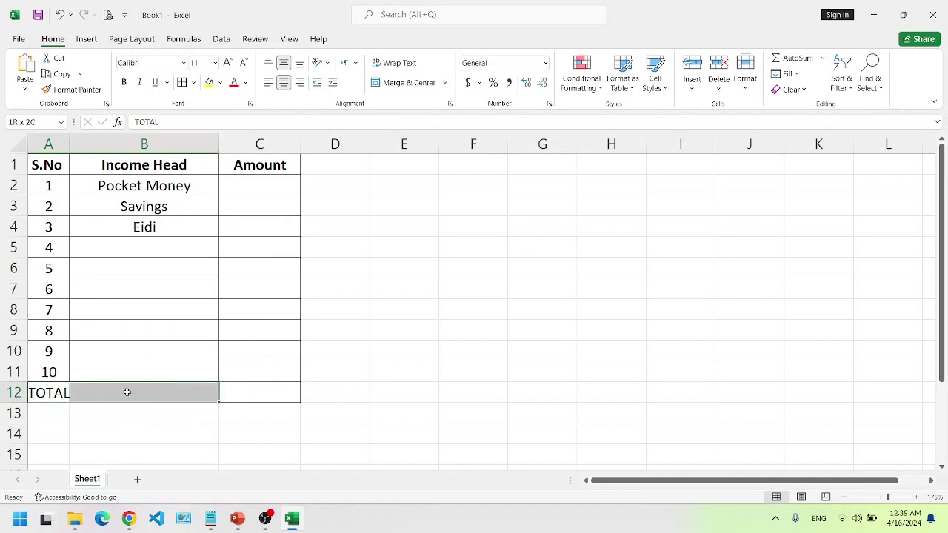
click(406, 82)
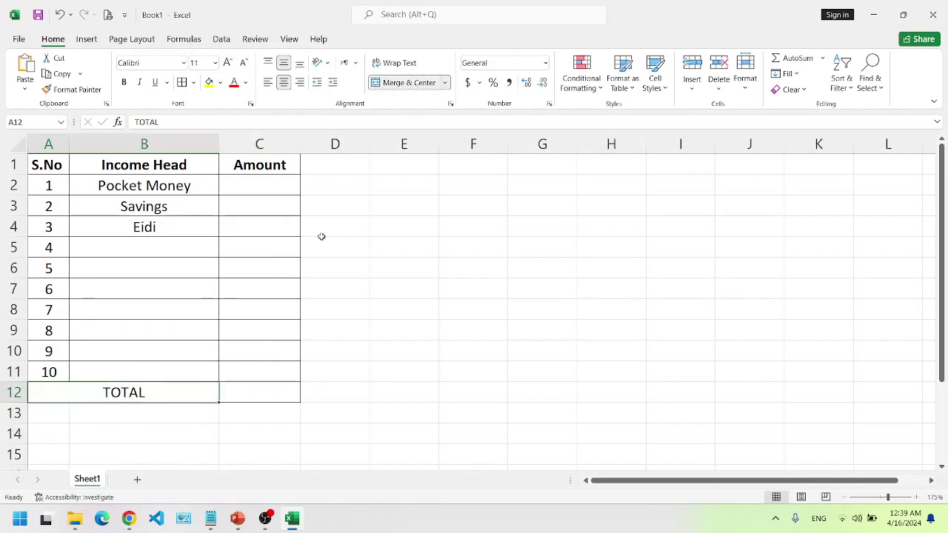
drag(195, 390, 250, 390)
key(ctrl+b)
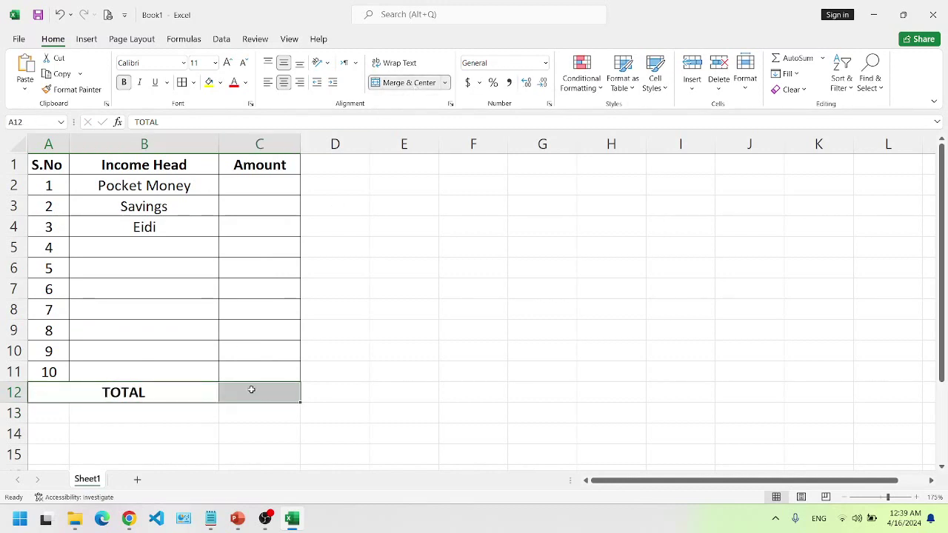
- Enter the amounts 1000 for Pocket Money, 500 for Savings and 2000 for Eidi in C2:C4
click(275, 185)
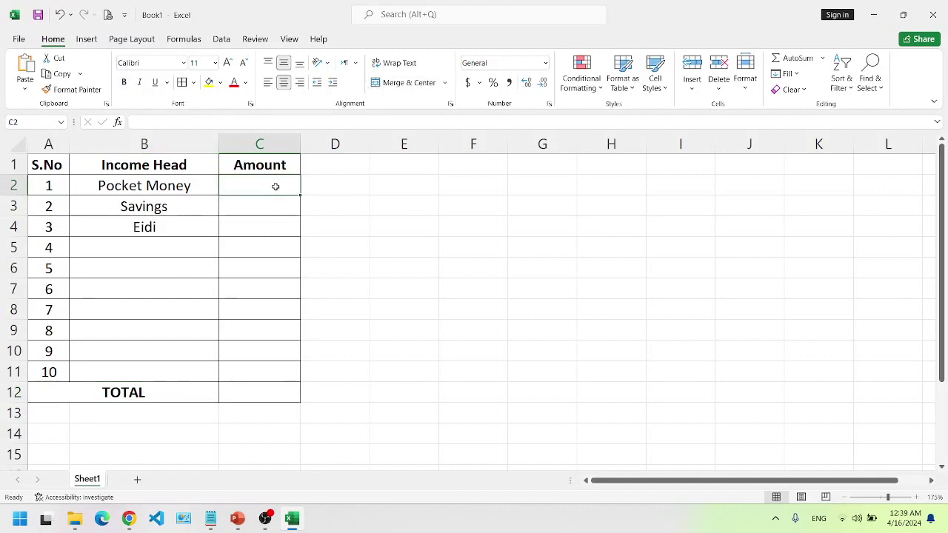
mouse_move(275, 186)
mouse_down()
mouse_move(275, 368)
mouse_move(262, 392)
mouse_up()
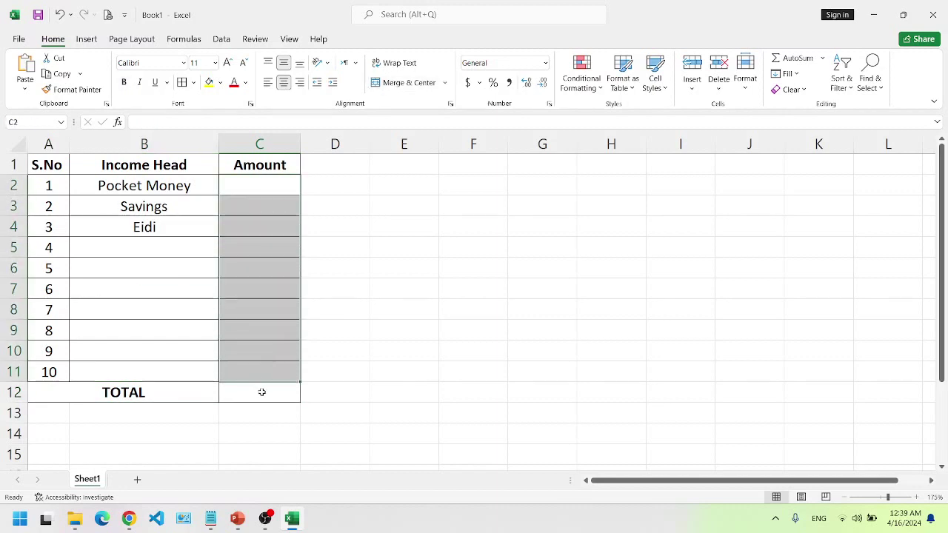
click(261, 391)
click(270, 182)
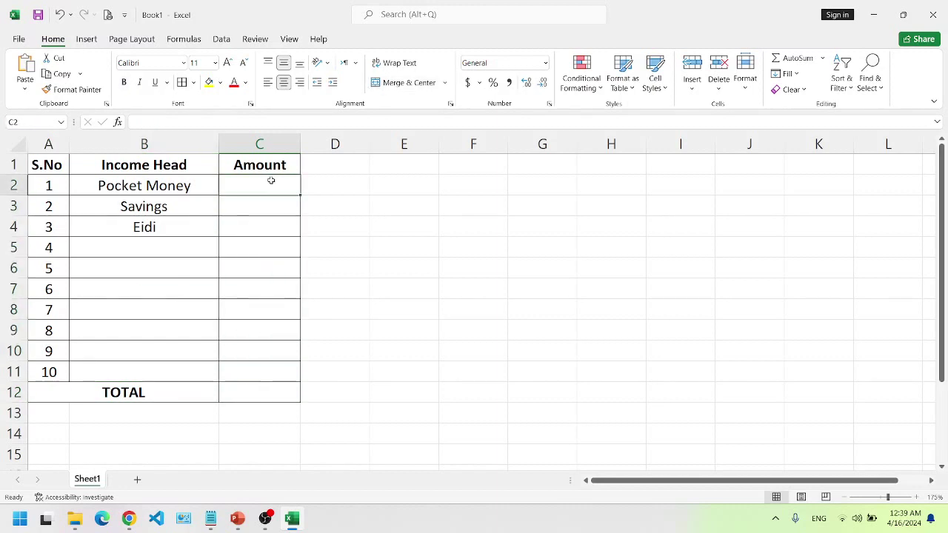
text(1000)
key(Return)
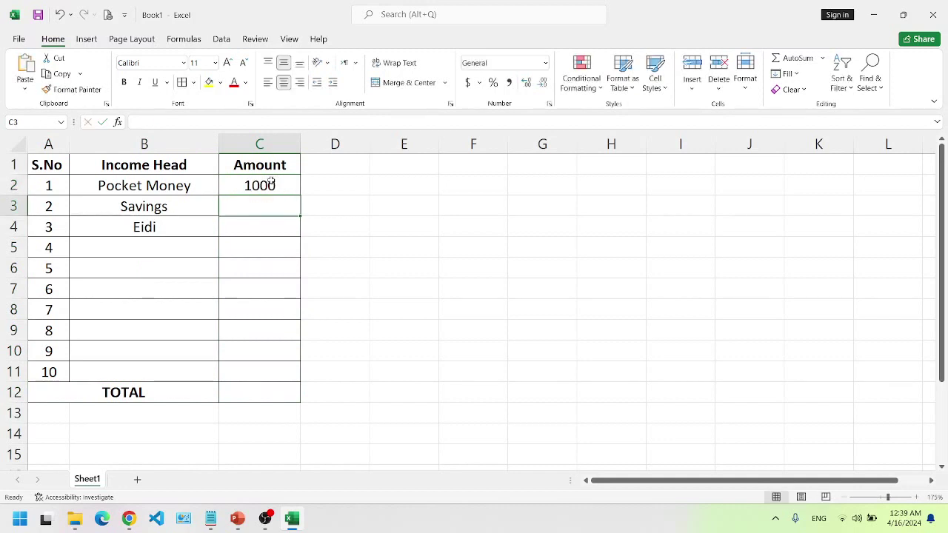
text(500)
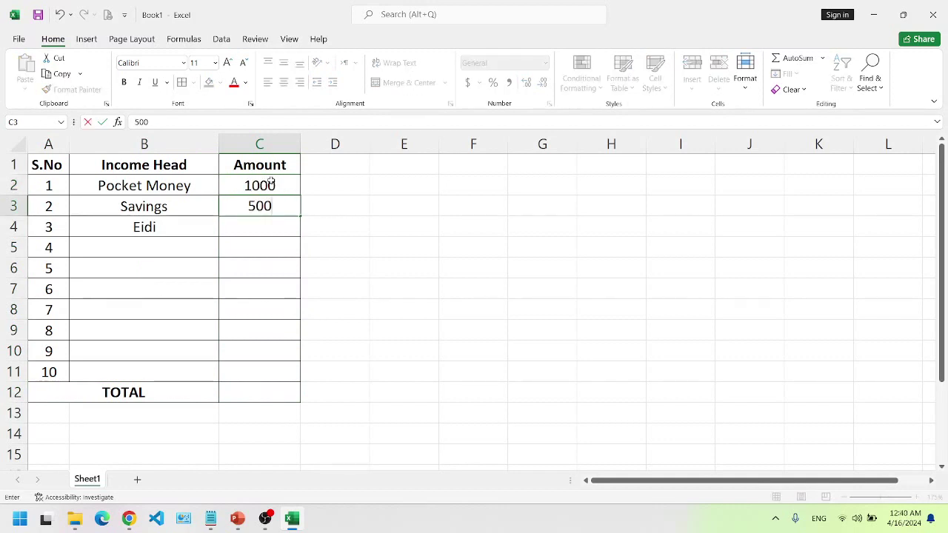
key(Return)
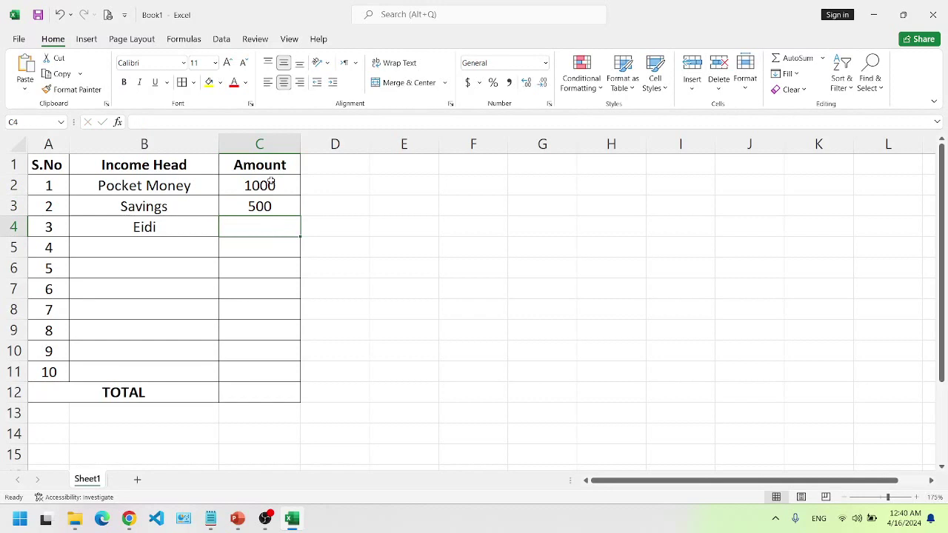
text(2000)
key(Return)
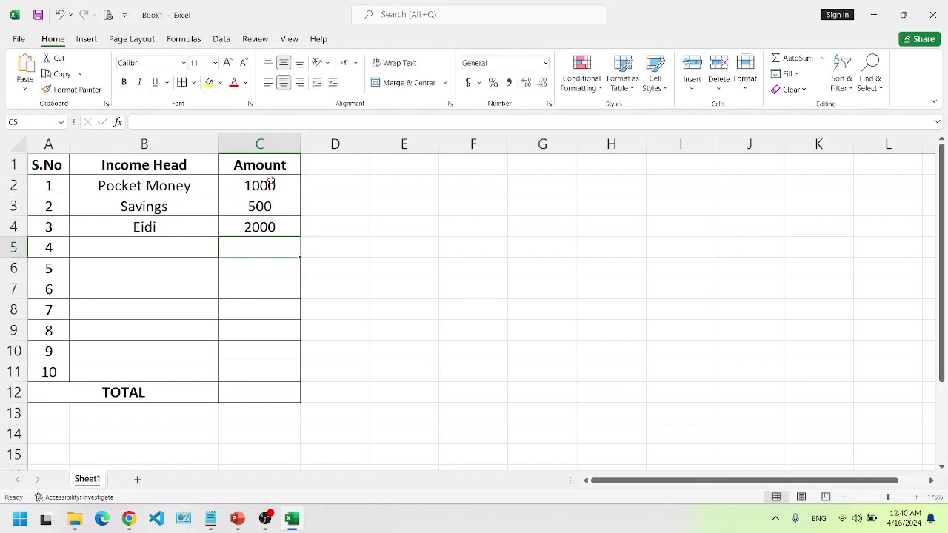
- Total the Amount column in C12 with an AutoSum over C2:C11
click(244, 391)
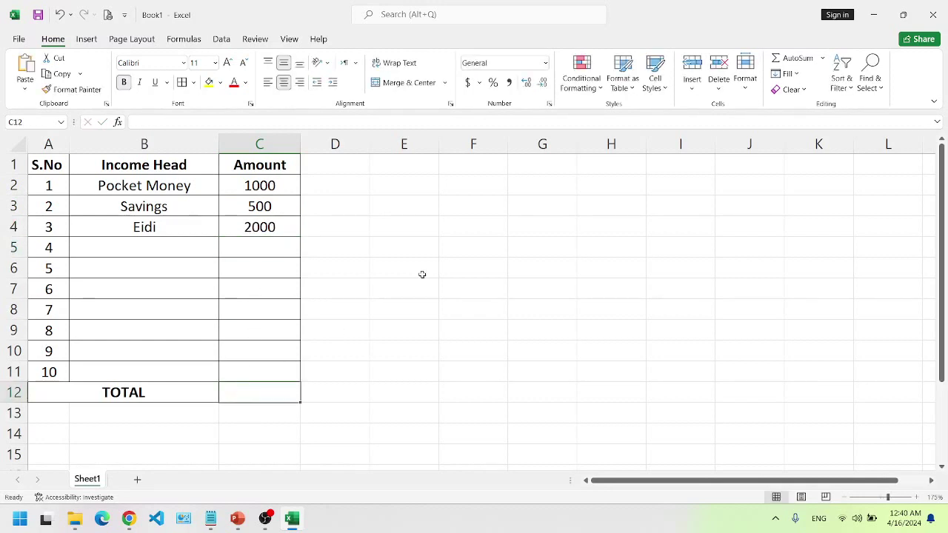
click(788, 59)
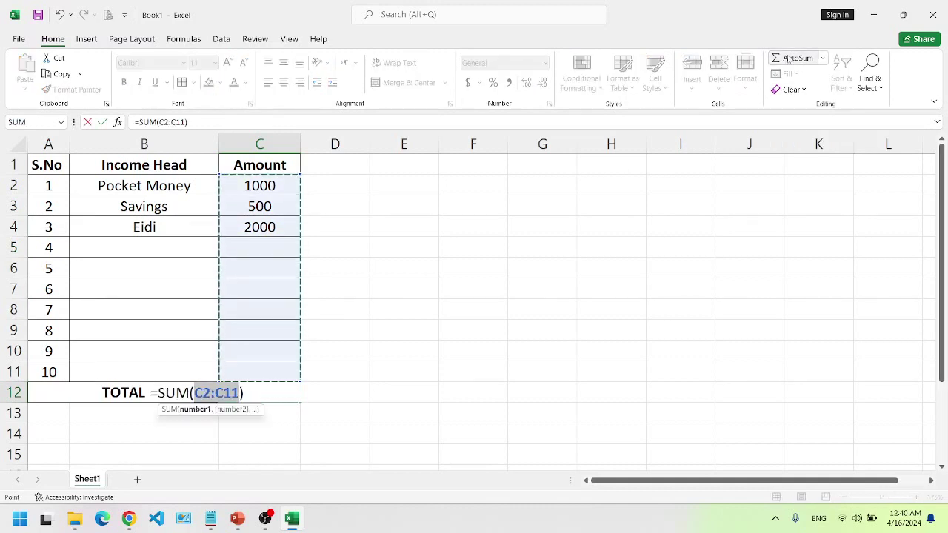
key(Return)
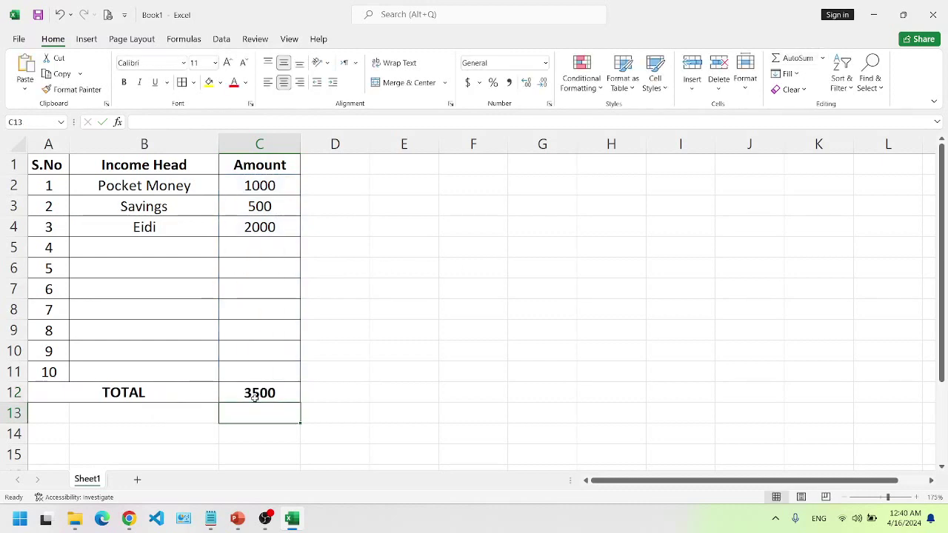
- Fill the header cells A1:C1 with a light blue theme color
drag(44, 165, 291, 164)
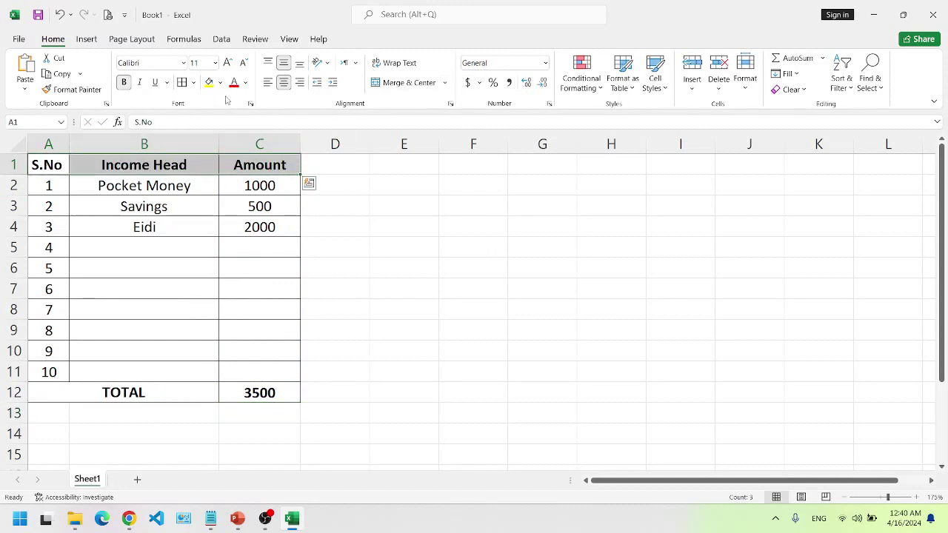
click(220, 82)
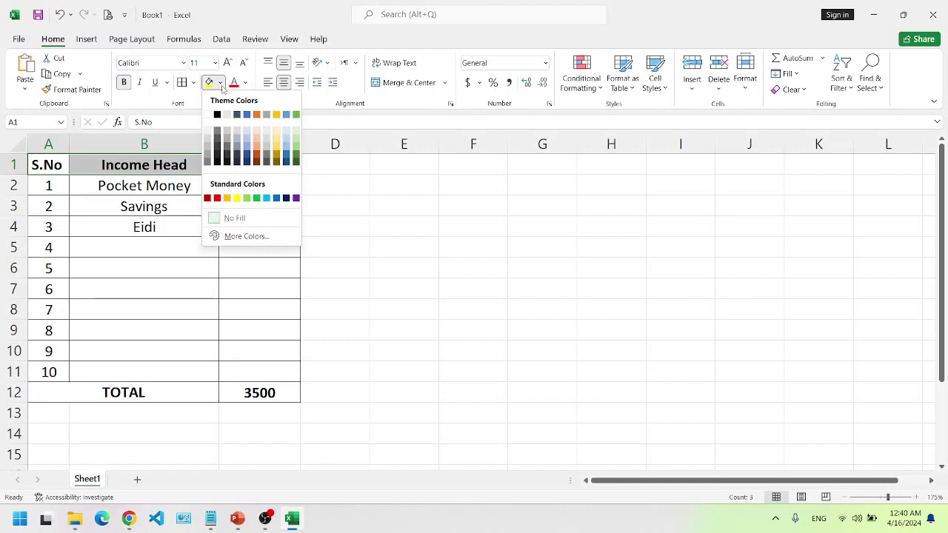
click(244, 139)
click(180, 267)
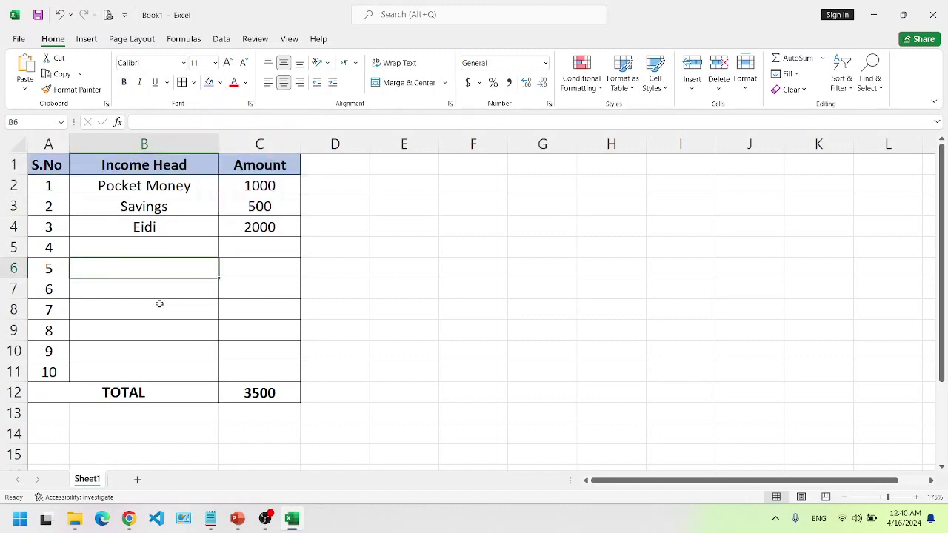
- Rename the sheet Sheet1 as Jan
double_click(87, 479)
text(jAN)
key(BackSpace)
key(BackSpace)
key(BackSpace)
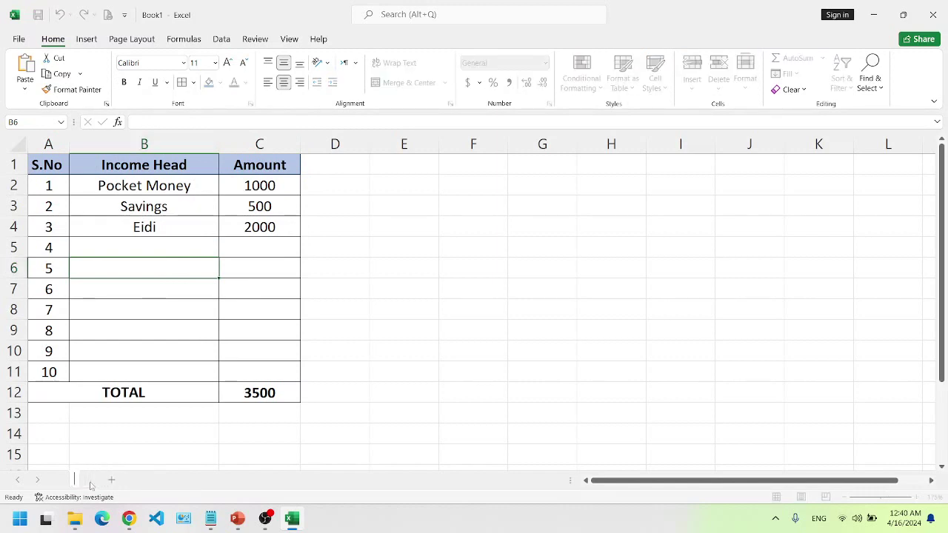
text(Jan)
key(Return)
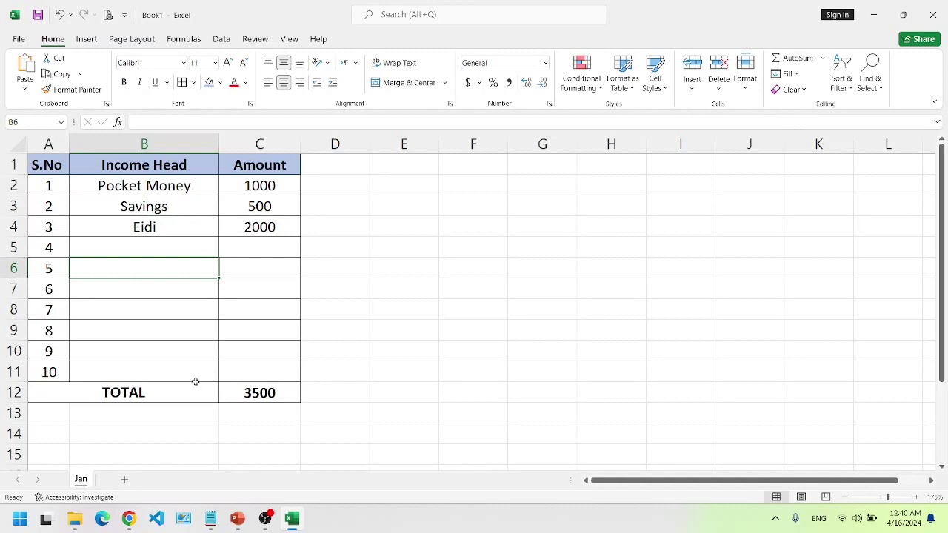
click(222, 347)
drag(116, 185, 225, 228)
click(260, 229)
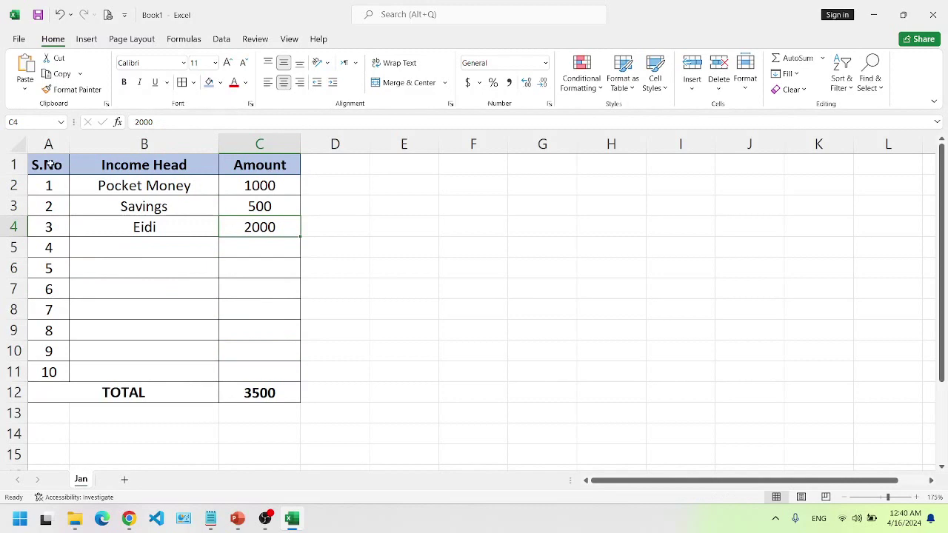
- Copy the income table A1:C12 to E1 and fit the widths of columns E and F to their contents
drag(48, 164, 244, 397)
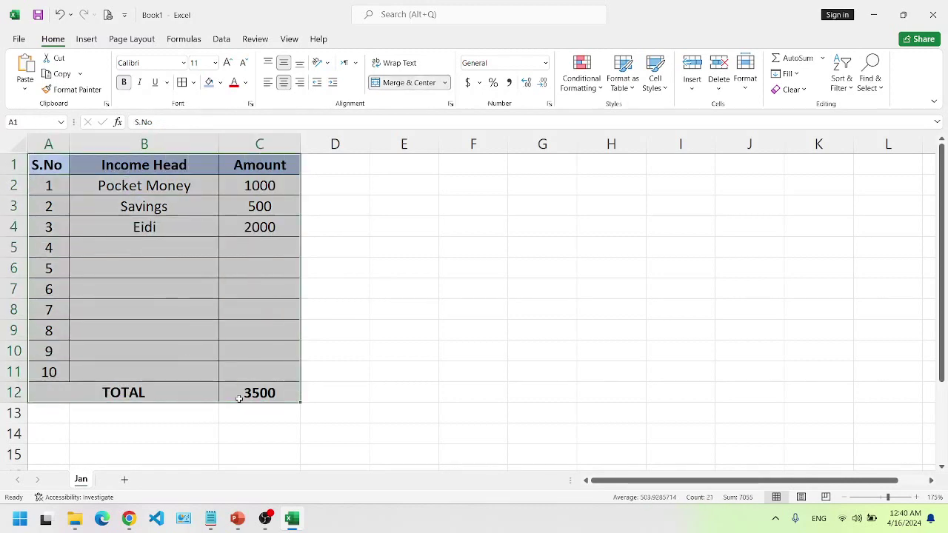
key(ctrl+c)
click(391, 164)
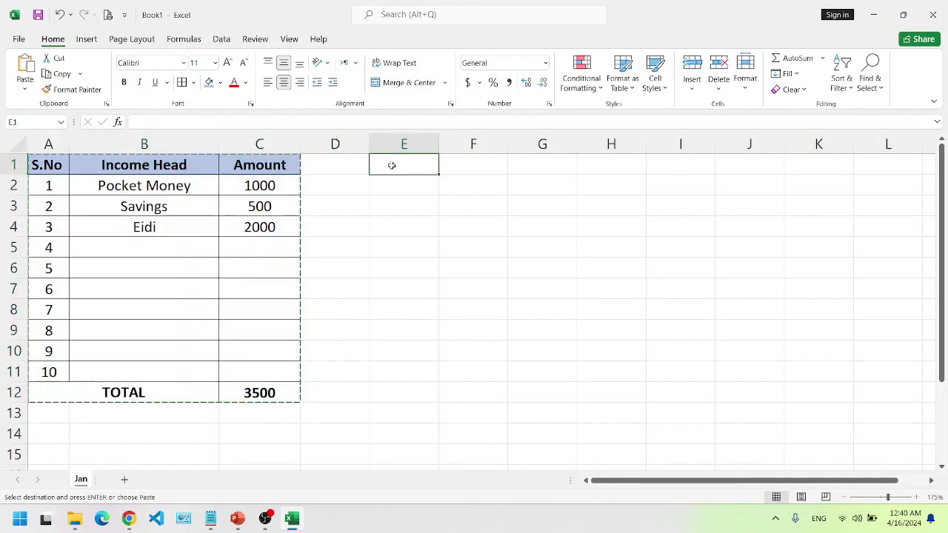
key(ctrl+v)
double_click(439, 143)
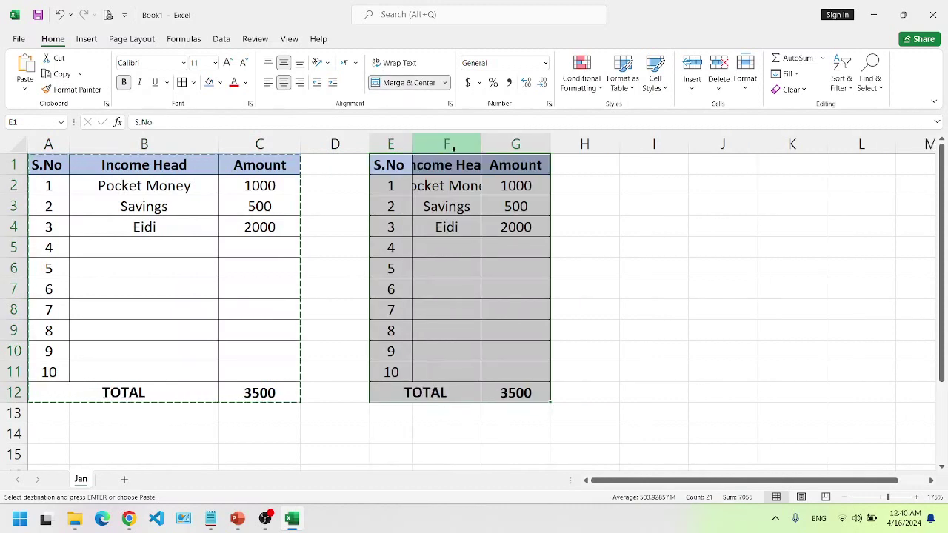
double_click(476, 143)
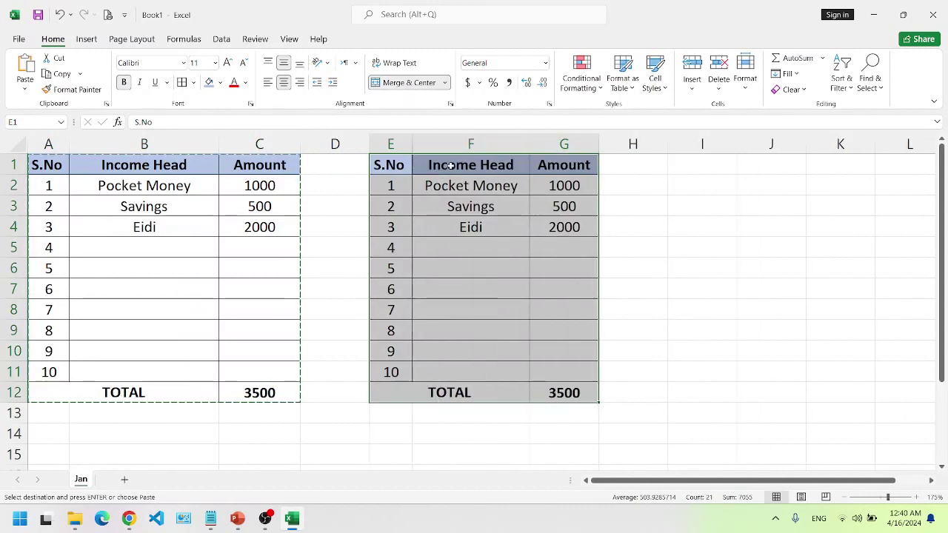
- Change the copied table's header in F1 to Expense Head
double_click(448, 164)
double_click(448, 164)
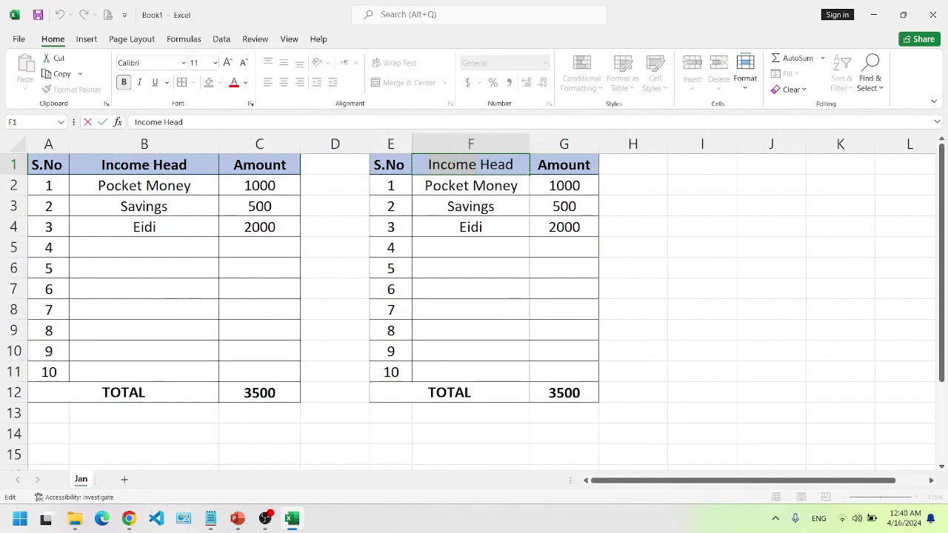
text(Exo)
key(BackSpace)
text(pen)
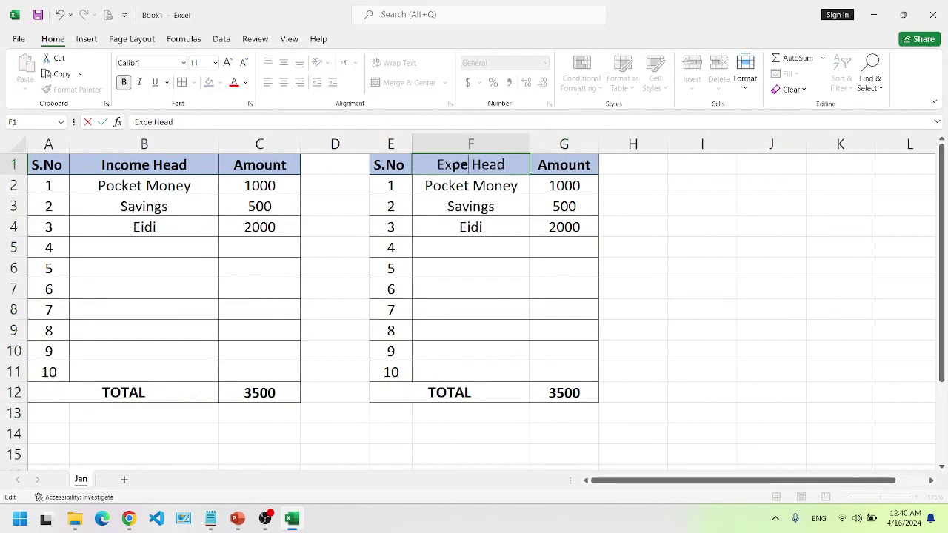
text(se)
key(Return)
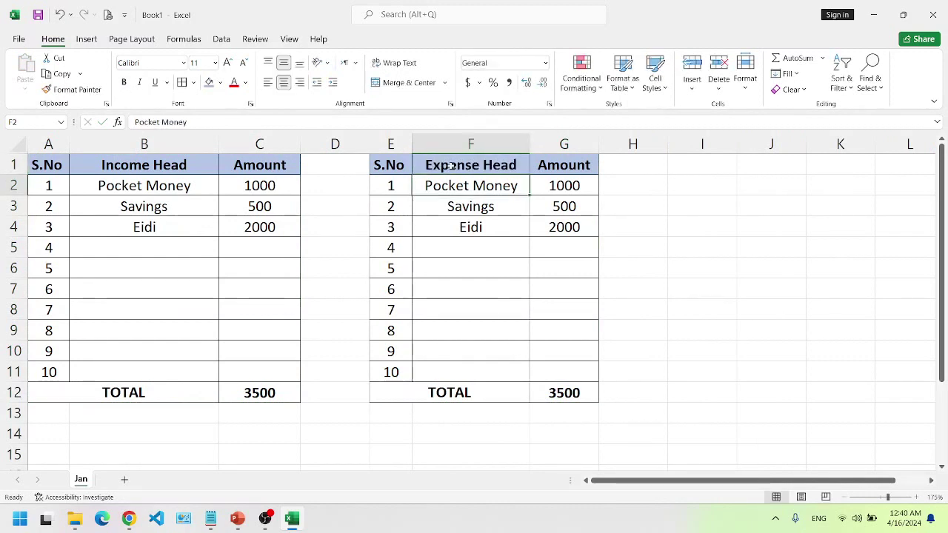
- Clear the copied income entries and their amounts from F2:G4
drag(494, 184, 562, 232)
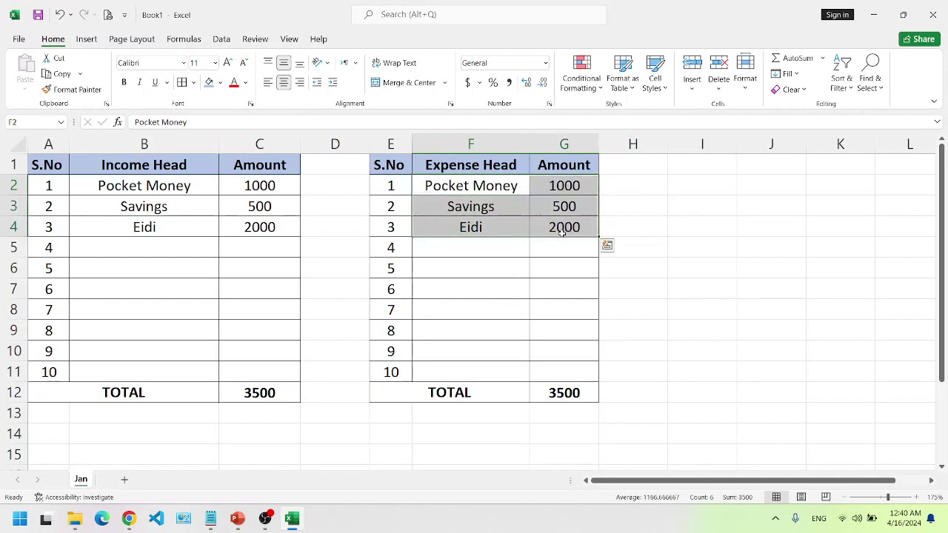
key(Delete)
click(478, 303)
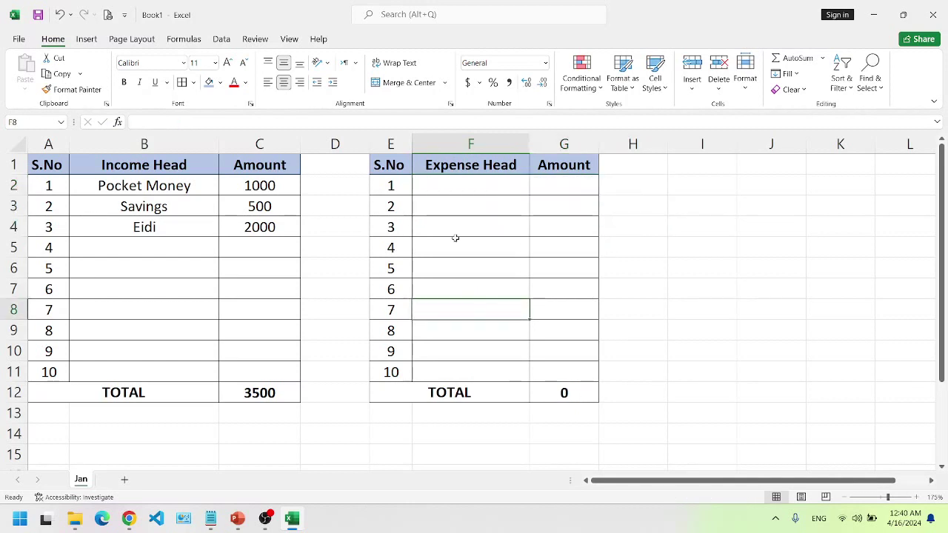
click(449, 186)
click(561, 392)
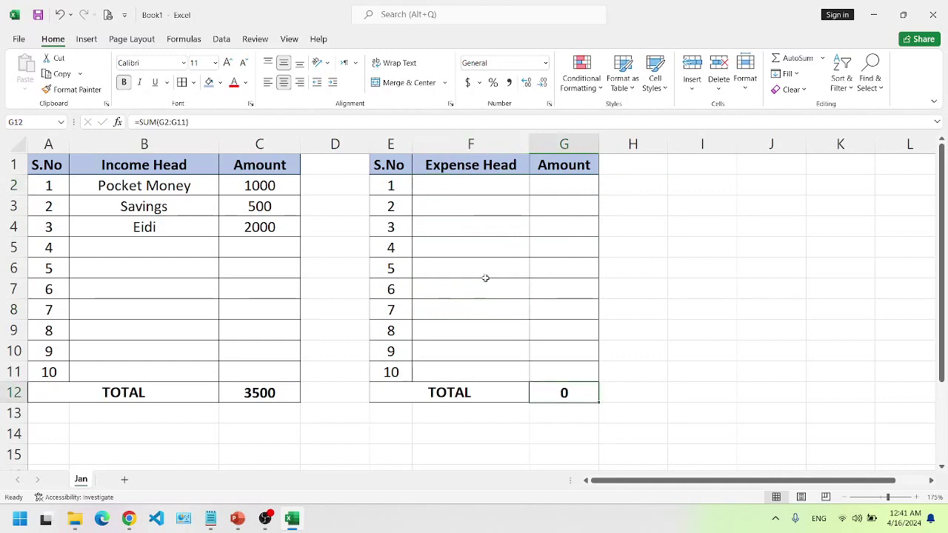
click(443, 190)
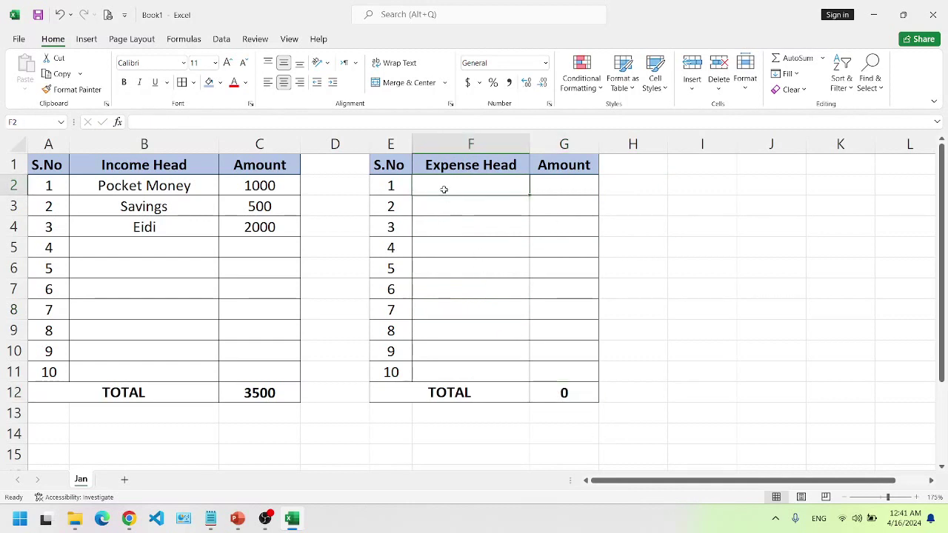
text(Rent)
key(Tab)
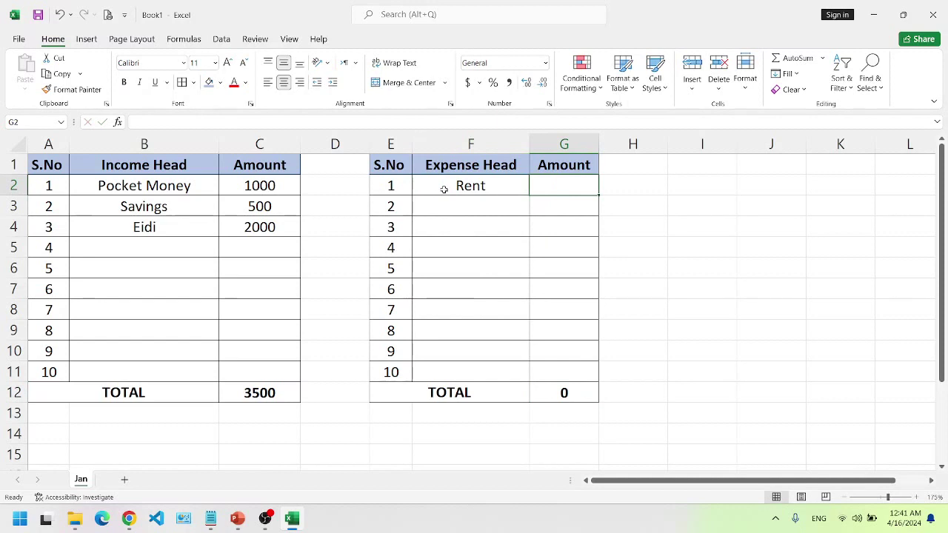
- Enter Room Rent in F2 as the first expense, with the amount 400 in G2
click(444, 190)
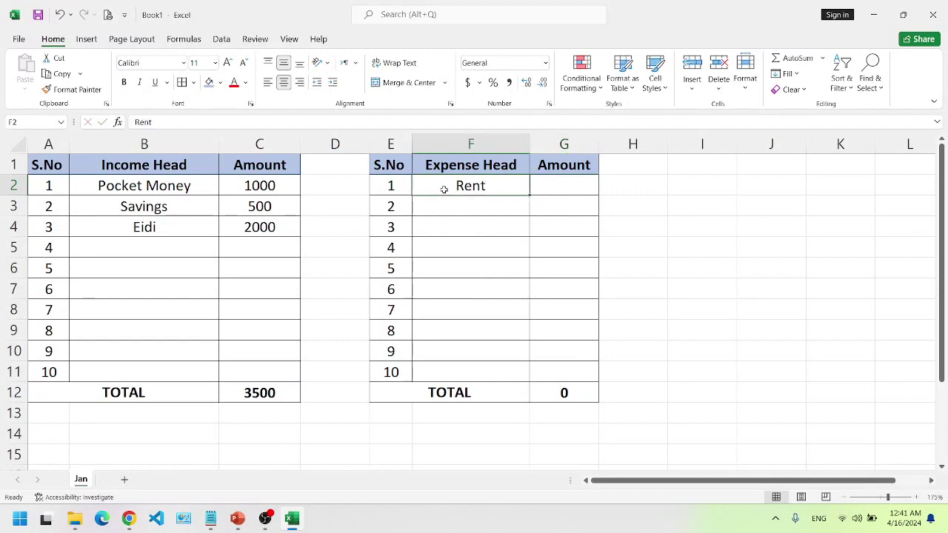
text(Room)
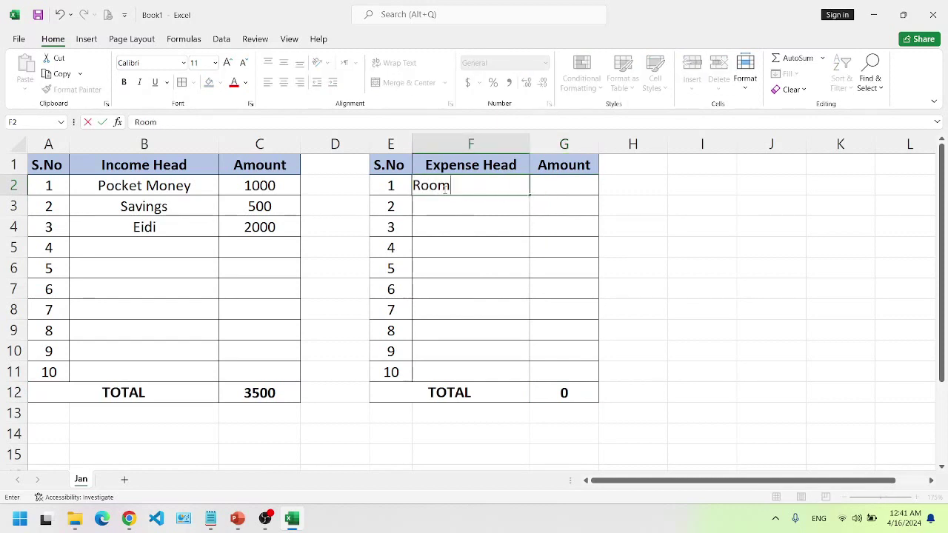
text( Rent)
key(Tab)
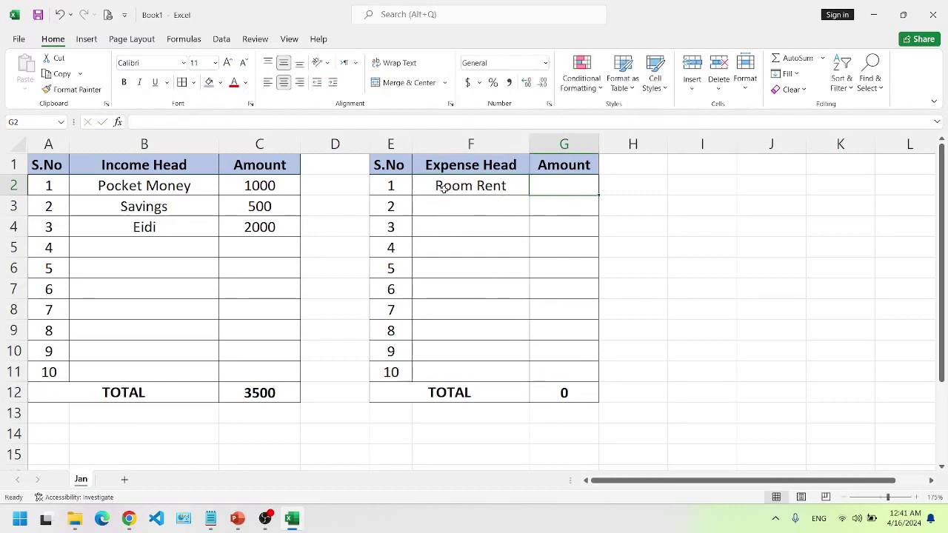
text(4000)
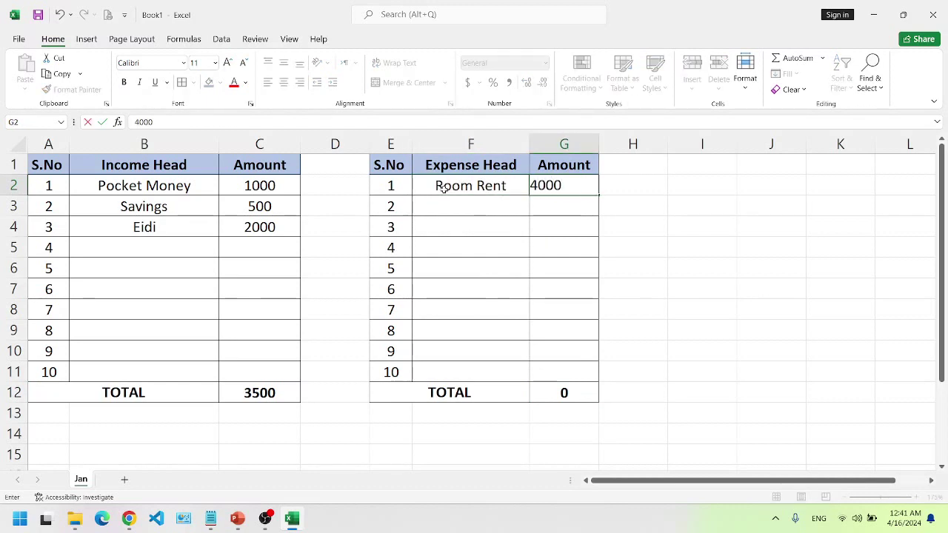
key(BackSpace)
key(BackSpace)
text(0)
key(Return)
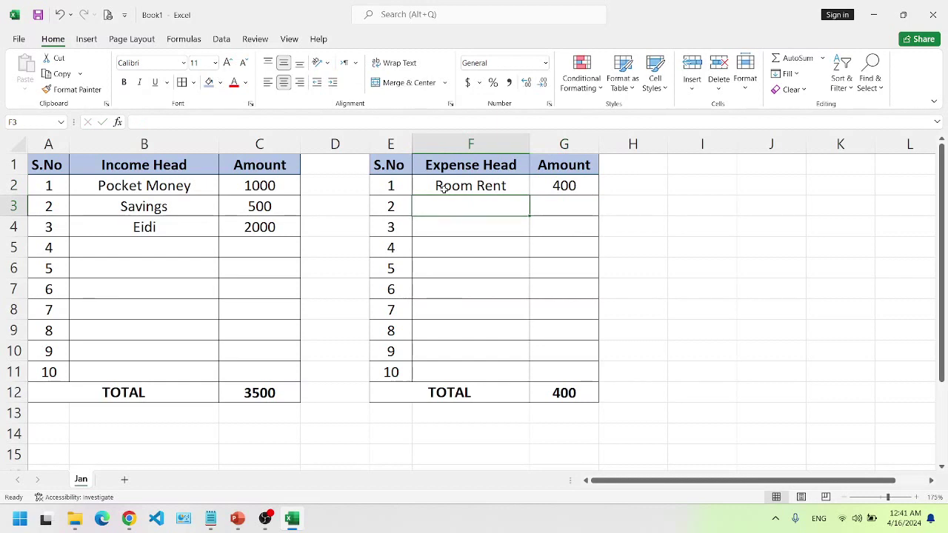
- Enter Refreshment in F3 as the second expense, with the amount 500 in G3
text(Refreshmen)
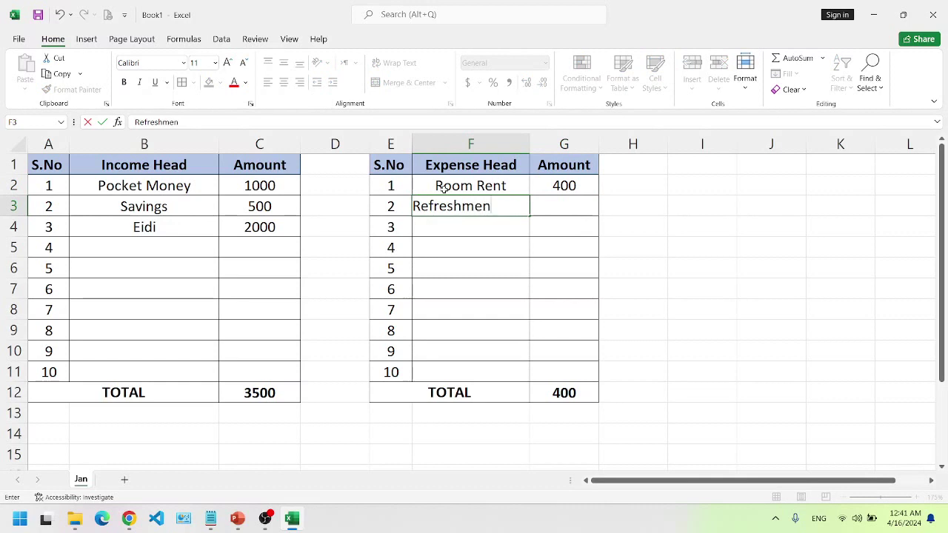
text(t)
key(Tab)
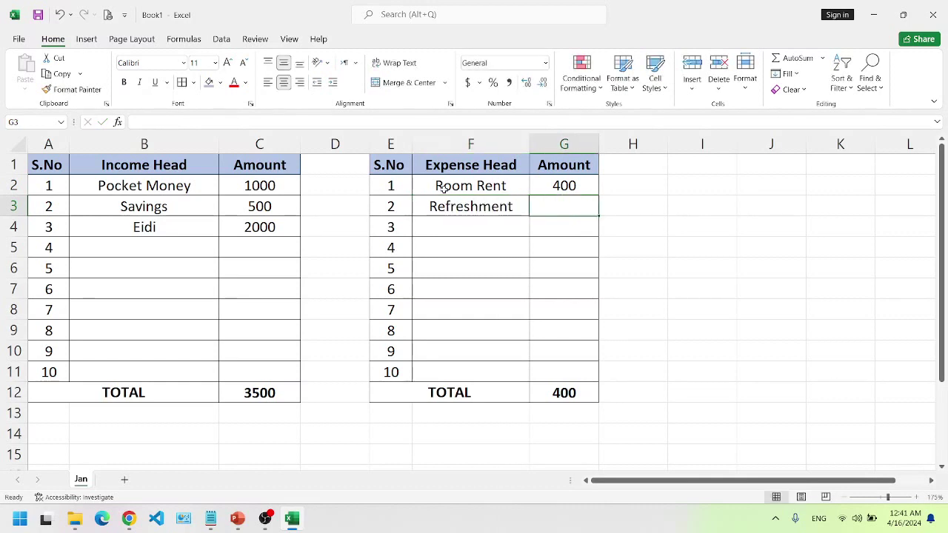
text(5000)
key(BackSpace)
key(Return)
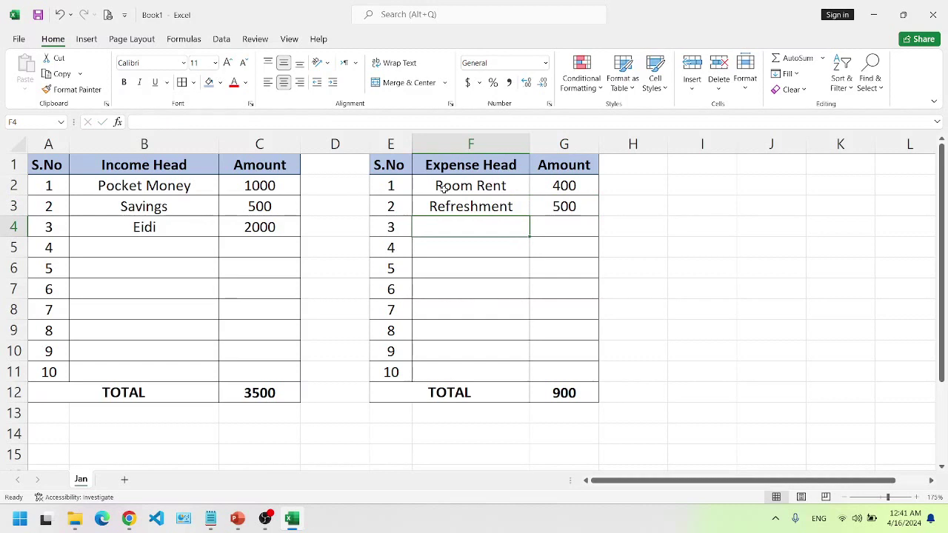
- Enter Traveling /Fuel in F4 as the third expense, with the amount 1000 in G4
text(Trav)
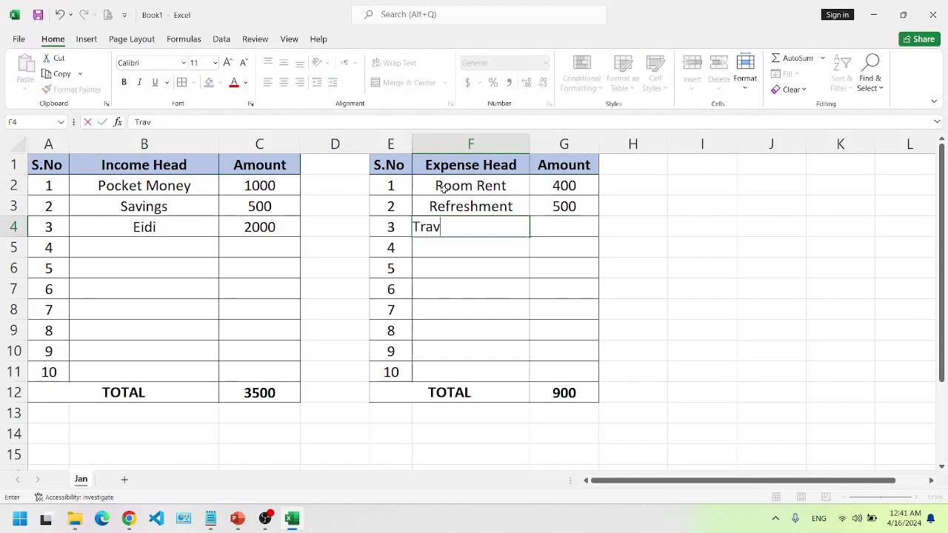
text(eling /Fuel)
key(Tab)
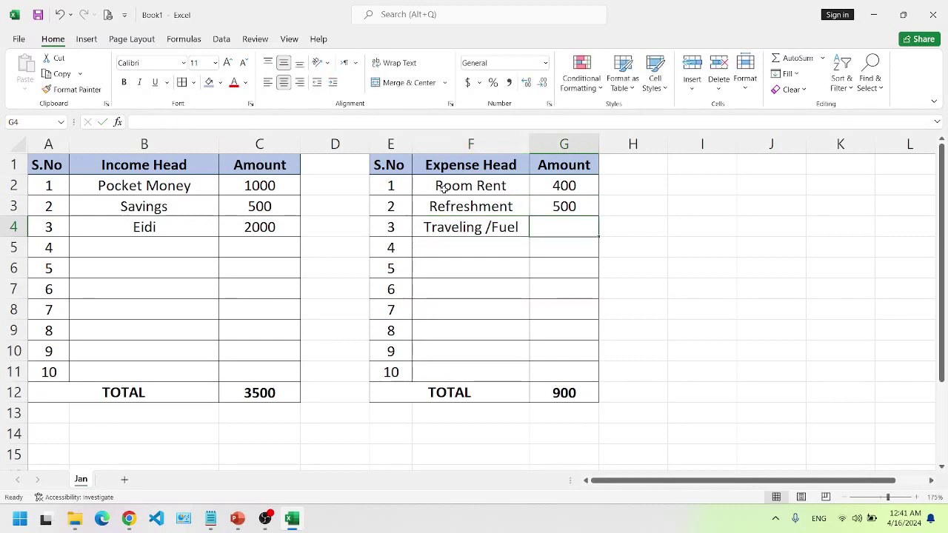
text(1000)
key(Return)
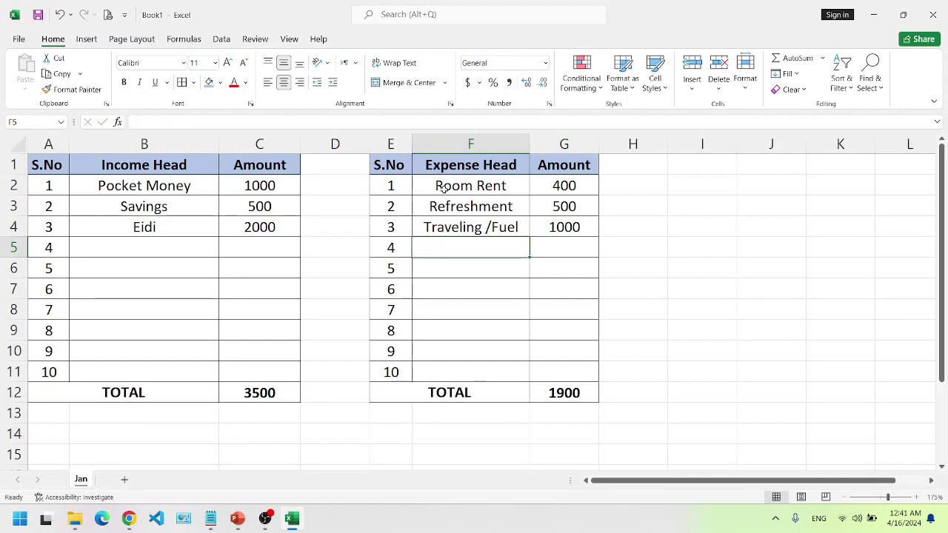
- Narrow column D to about half its width and fill the expense header cells E1:G1 with a light orange theme color
drag(368, 145, 335, 151)
click(738, 247)
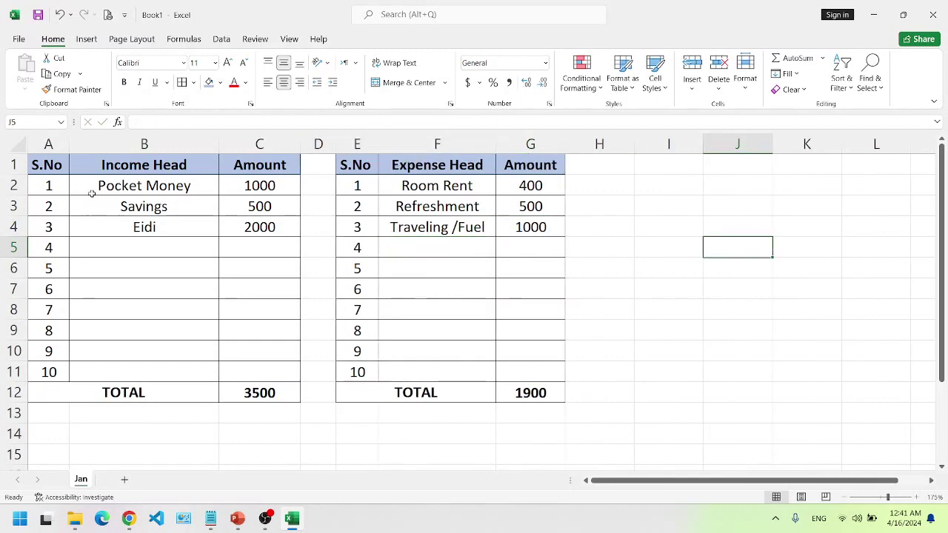
click(374, 164)
drag(394, 164, 545, 165)
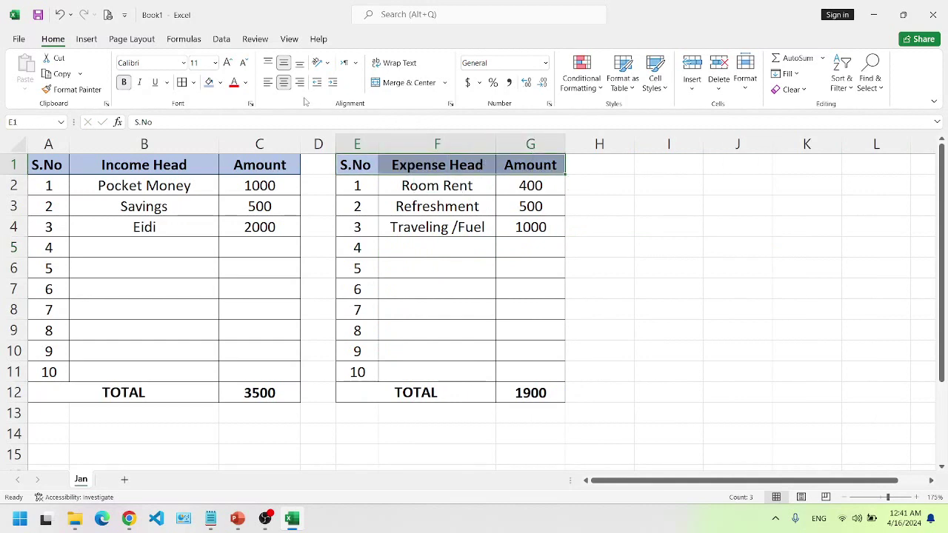
click(220, 82)
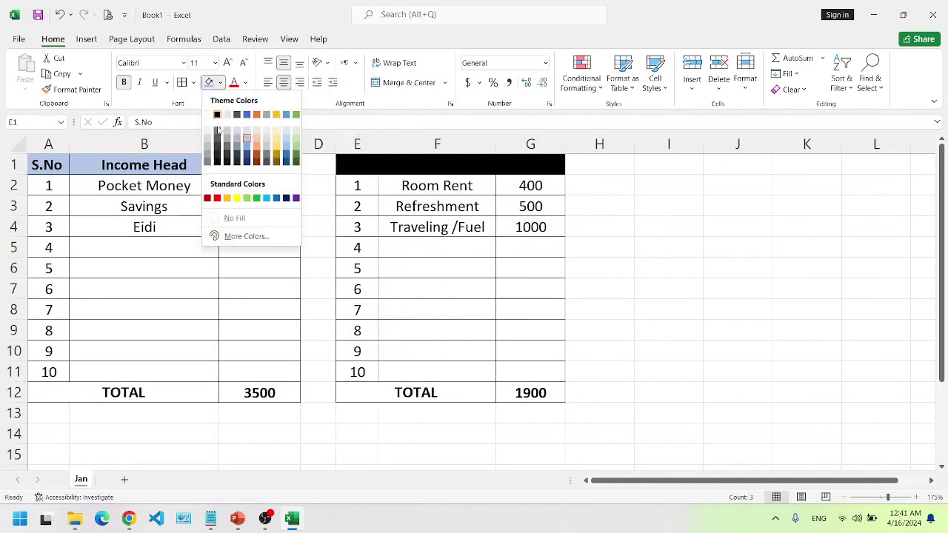
click(261, 140)
click(541, 324)
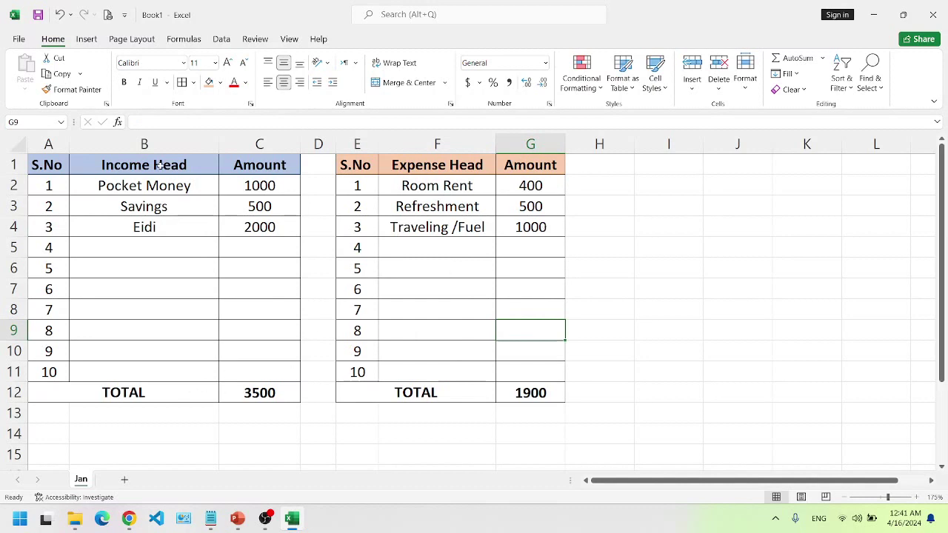
- Fit the width of column B to its contents
double_click(219, 144)
click(496, 226)
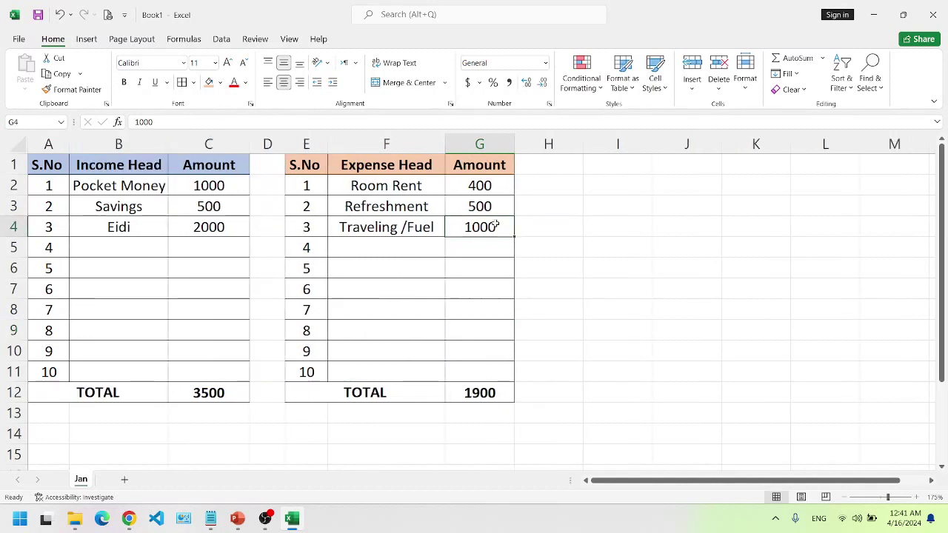
- Enter the heading Income Statement in I1 and widen column I to nearly four times its width
click(603, 167)
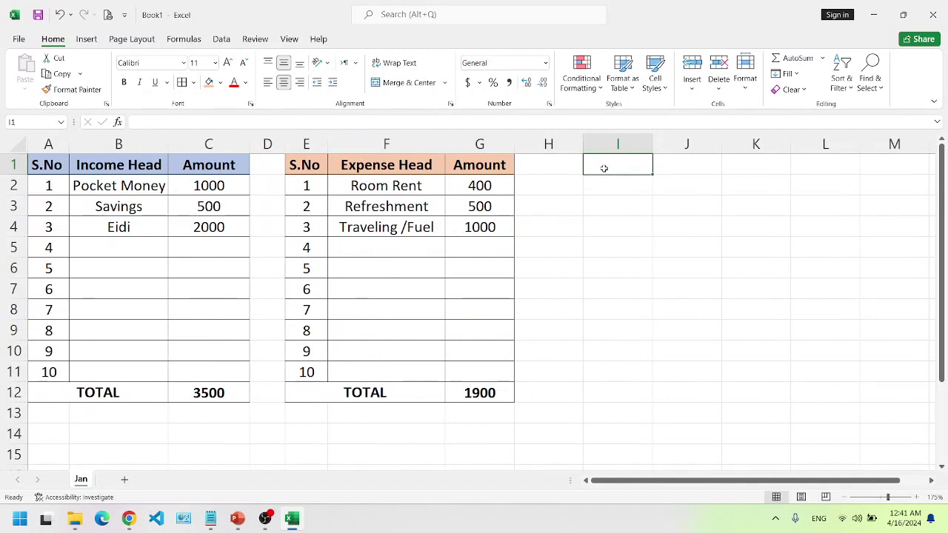
drag(604, 166, 650, 163)
text(Income )
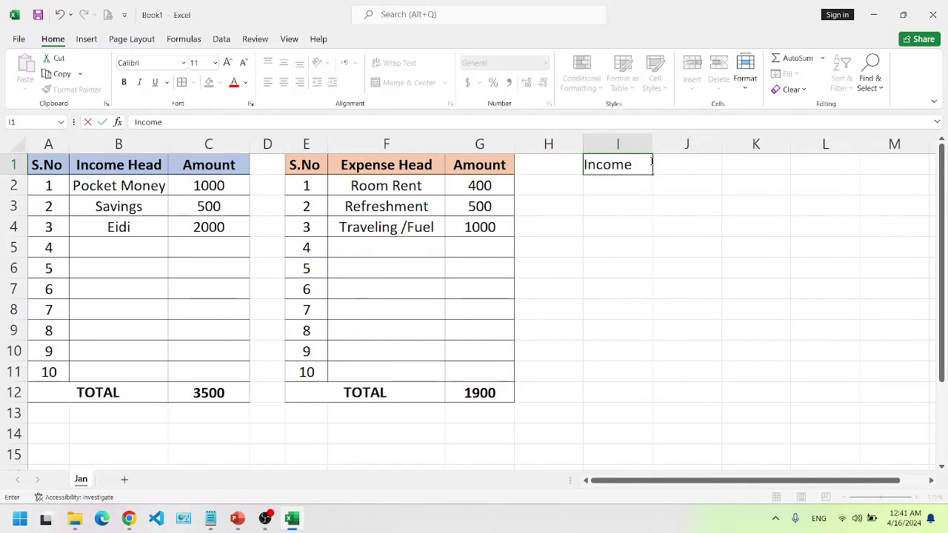
text(Statement)
key(Return)
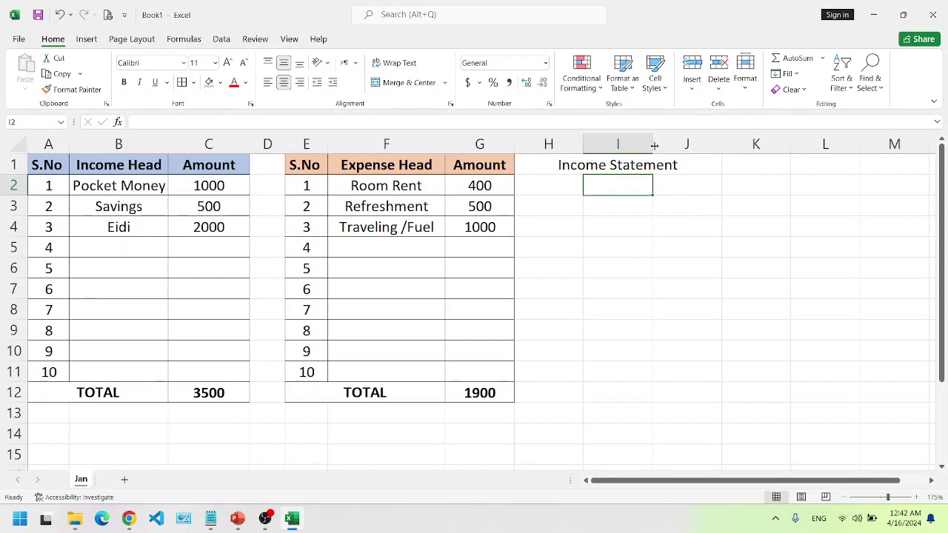
drag(654, 137, 845, 138)
- Extend the heading in I1 to read Income Statement / Balance
double_click(781, 163)
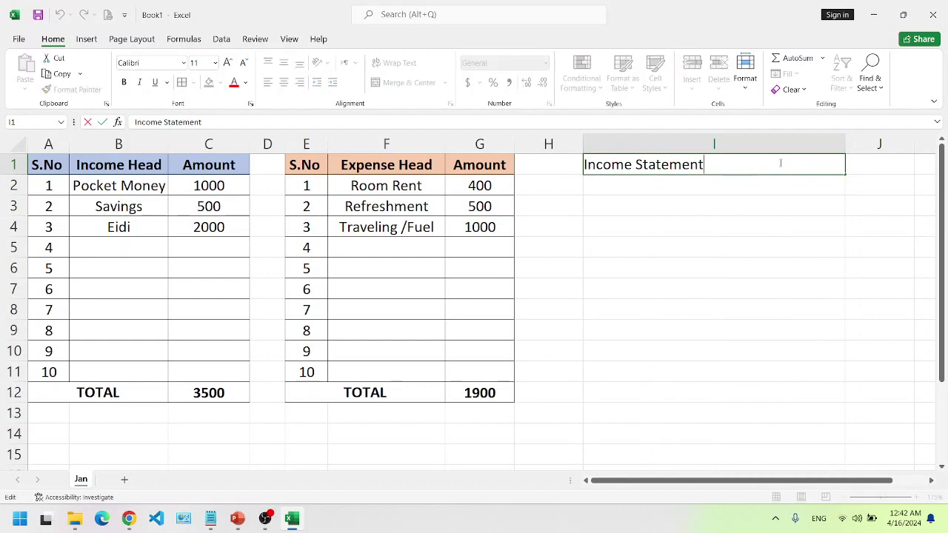
text(/bal)
key(BackSpace)
key(BackSpace)
key(BackSpace)
text(b)
key(BackSpace)
text(Balance)
key(Return)
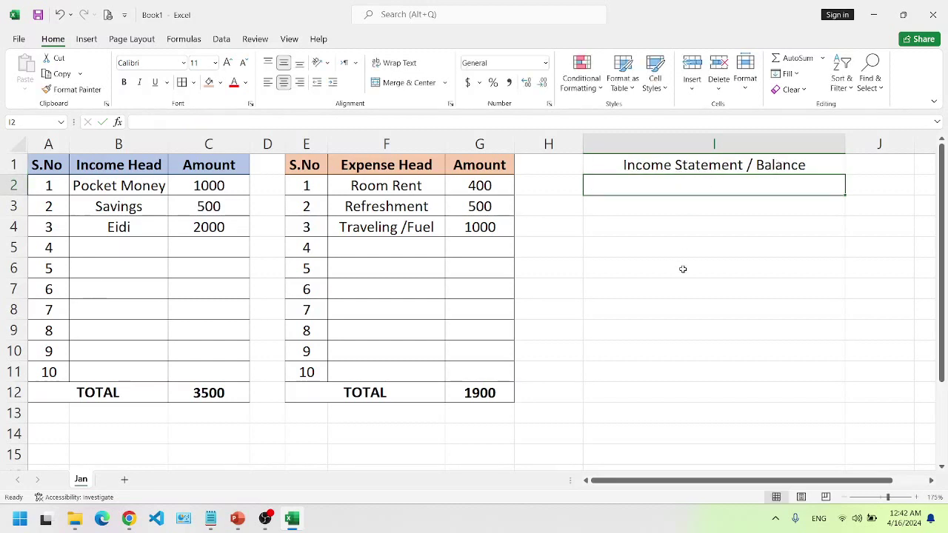
- Calculate the balance in I2 by subtracting total expenses from total income with =C12-G12
text(=)
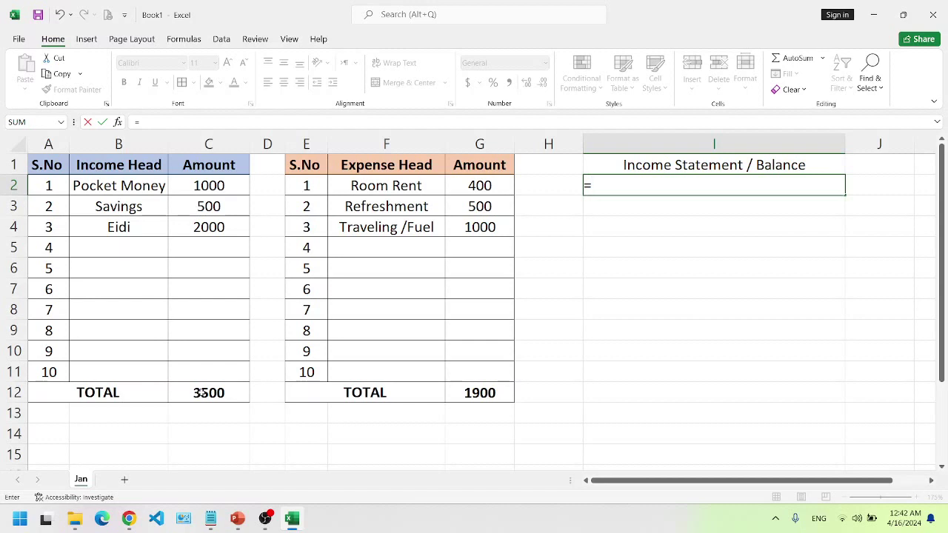
click(201, 393)
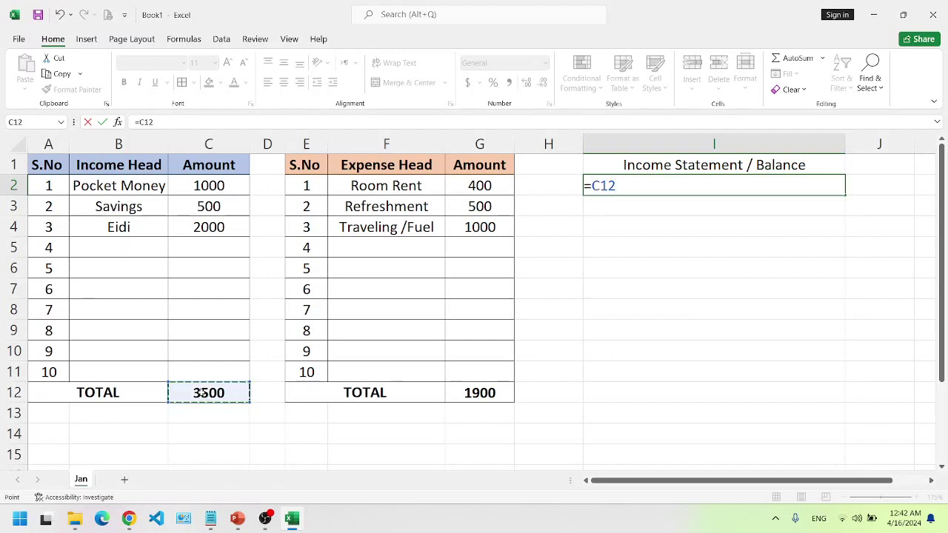
text(-)
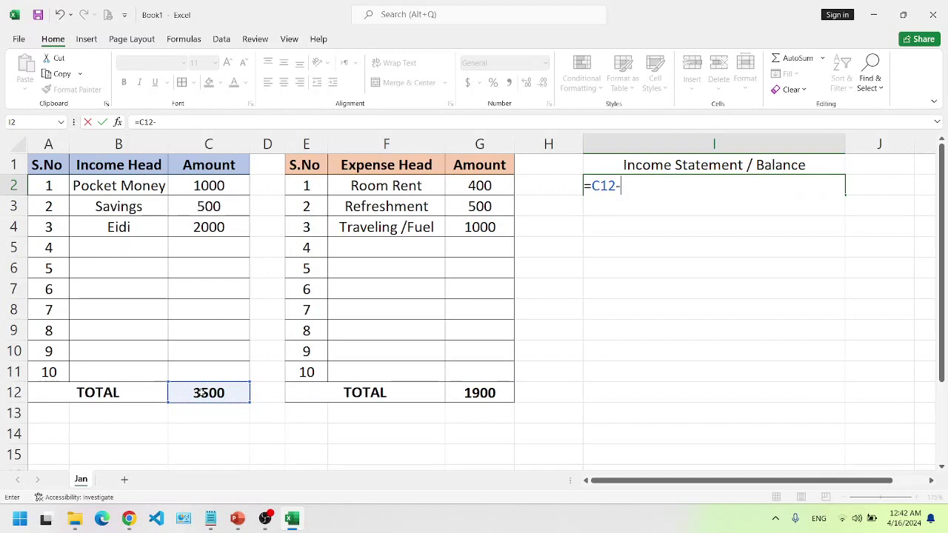
click(495, 390)
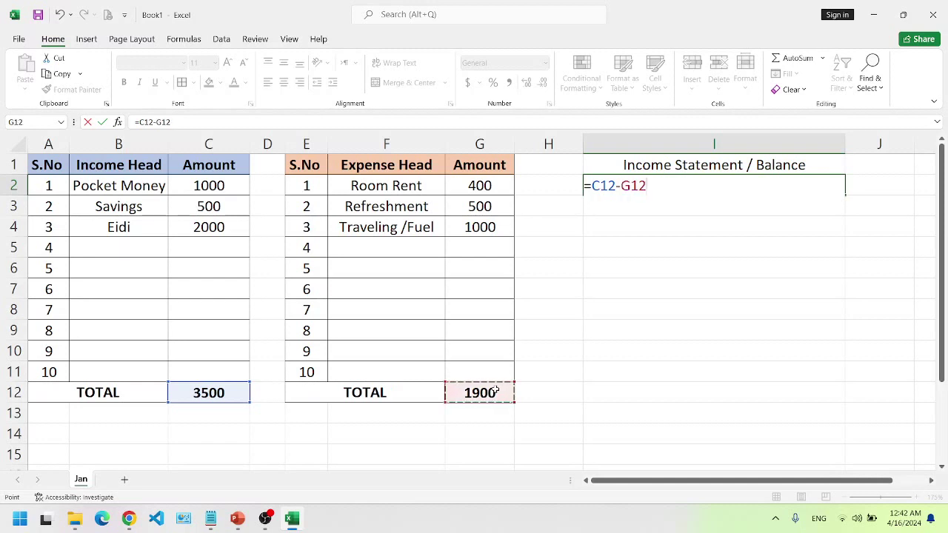
key(Return)
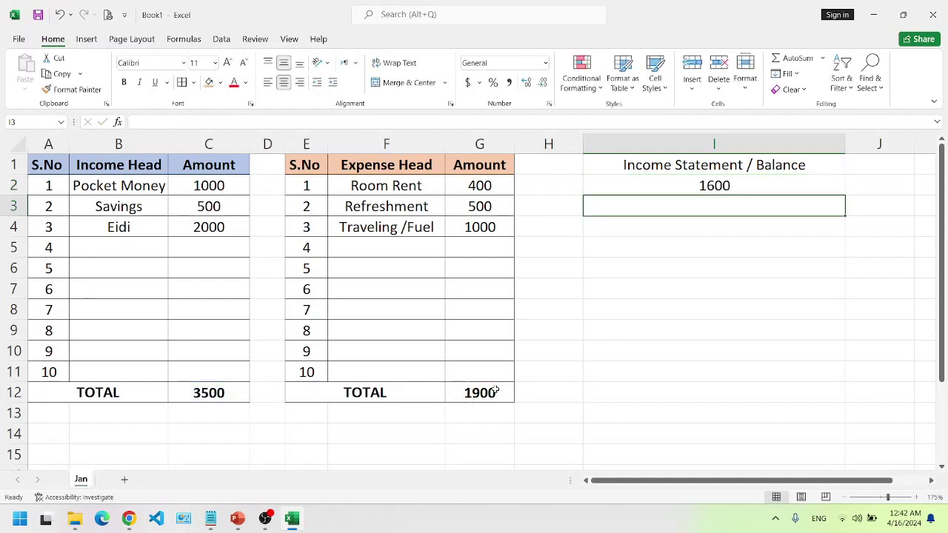
- Make the heading in I1 bold and apply borders to cells I1:I2
click(707, 168)
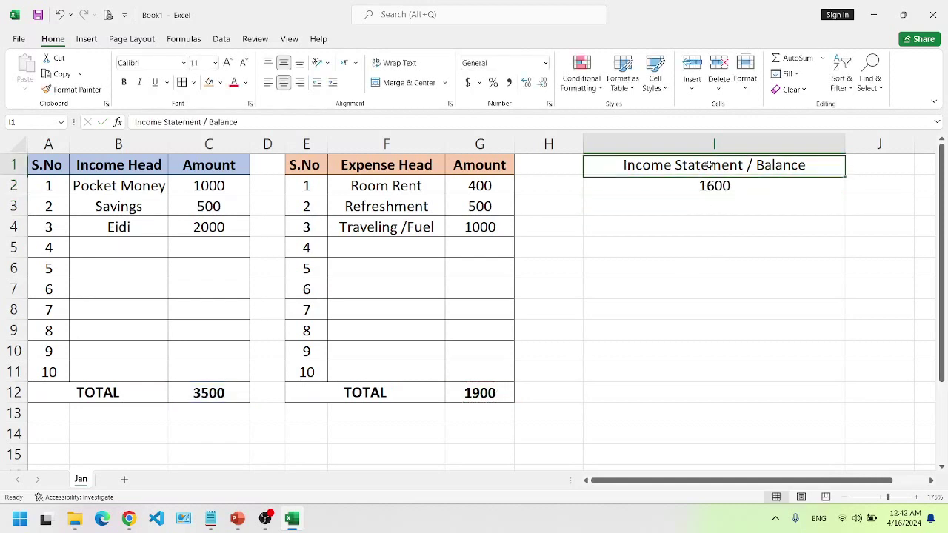
click(123, 83)
drag(625, 161, 626, 186)
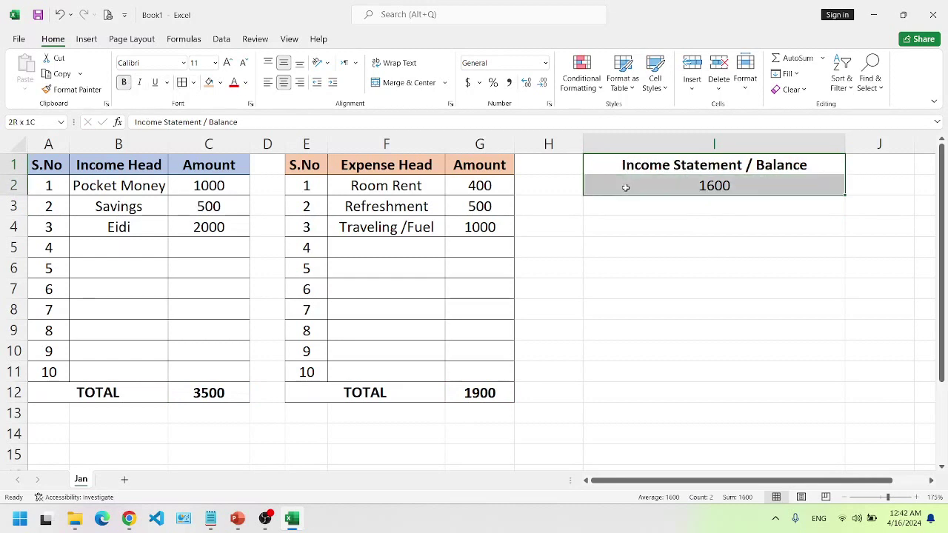
click(700, 225)
- Fill the Income Statement / Balance heading cell I1 with standard yellow
click(700, 166)
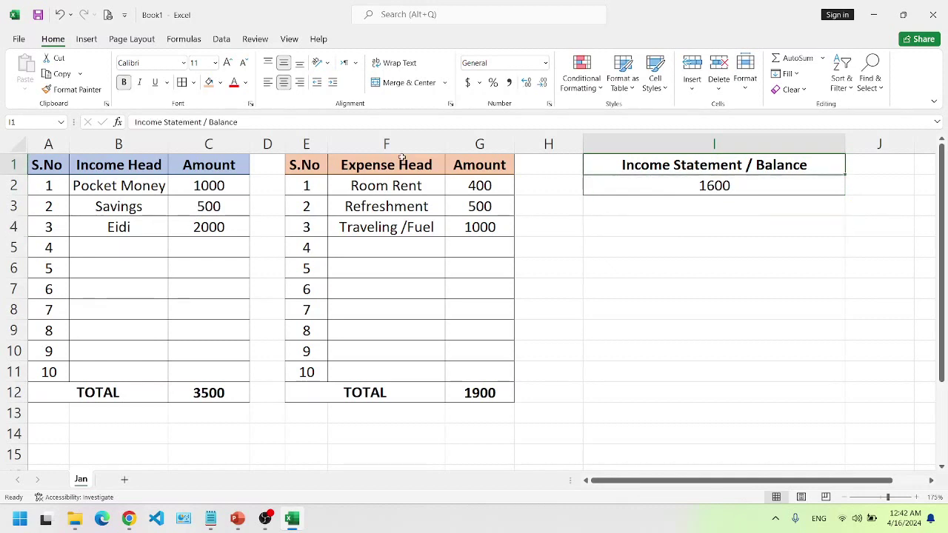
click(220, 83)
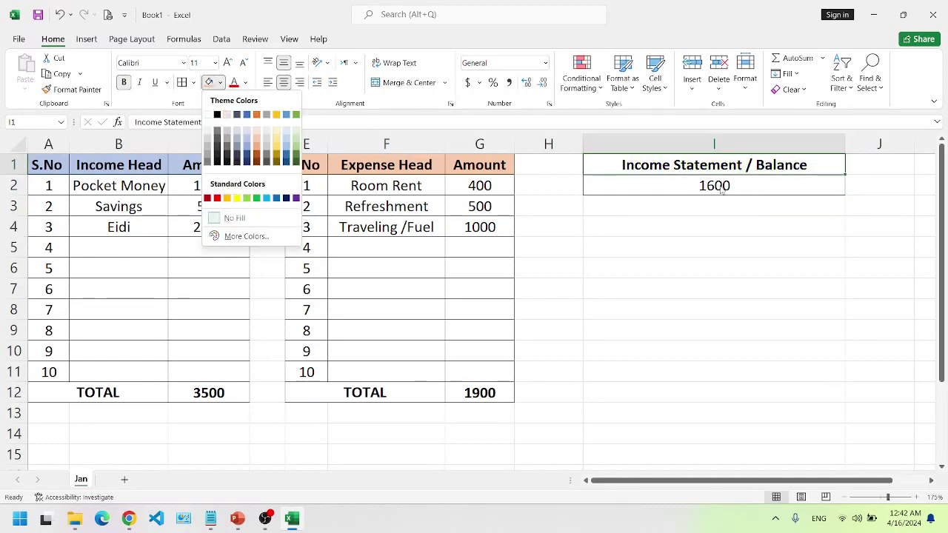
click(236, 198)
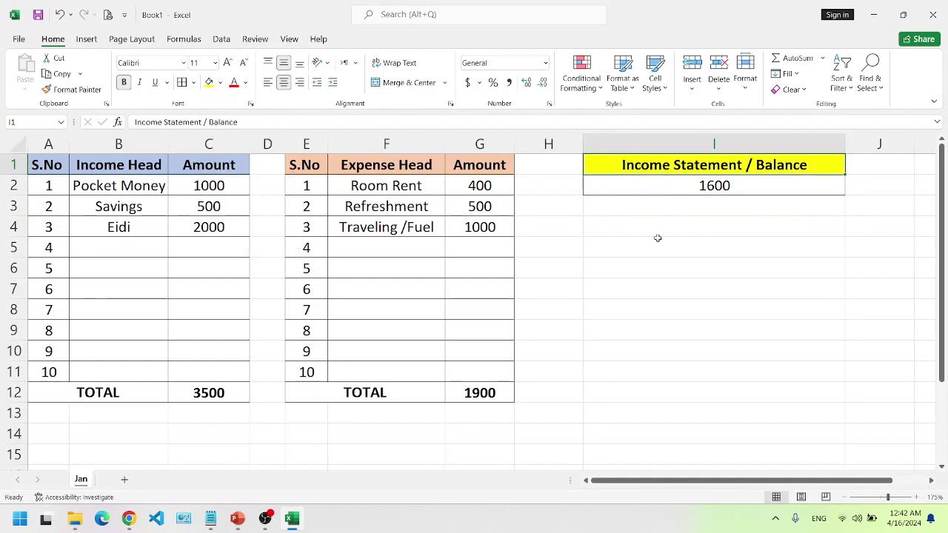
click(658, 240)
click(715, 184)
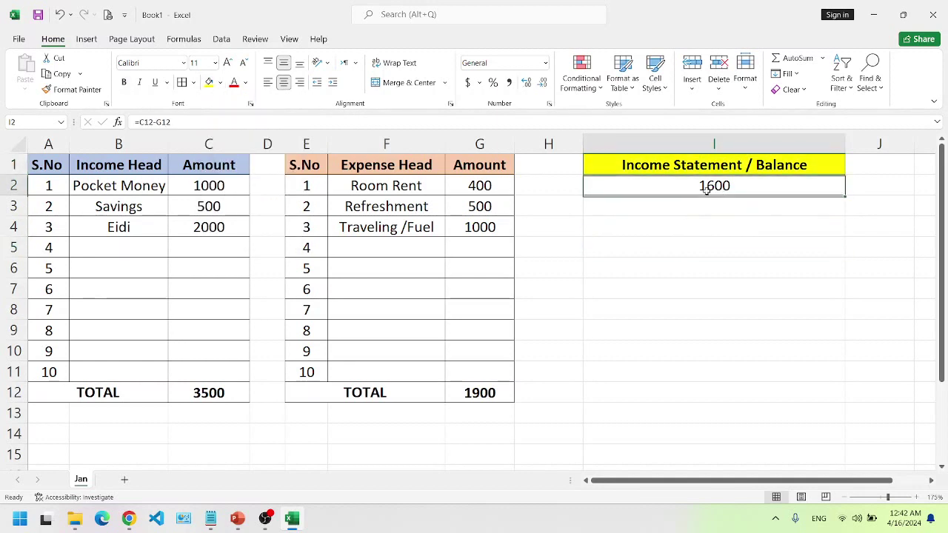
- Enter Loan Returned in B5 as the fourth income, with the amount 1000 in C5
click(119, 245)
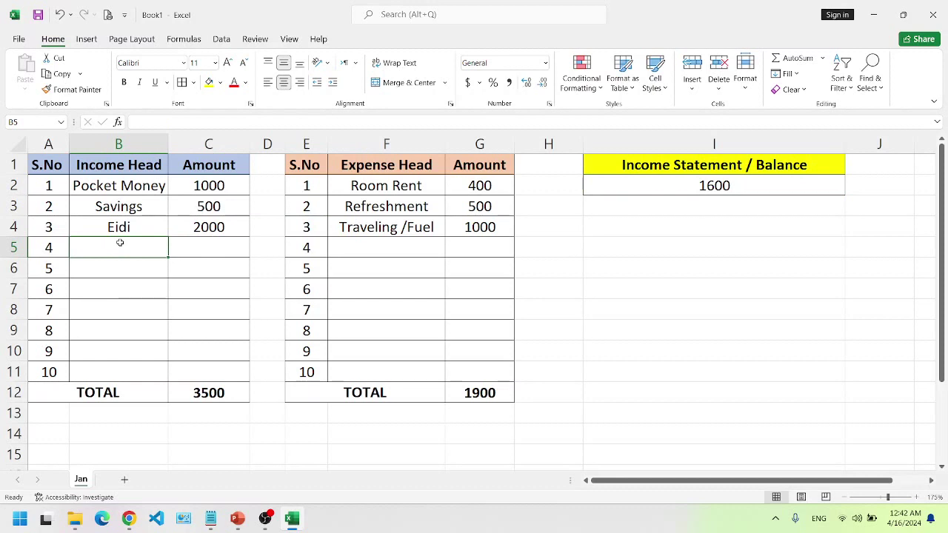
text(Loa)
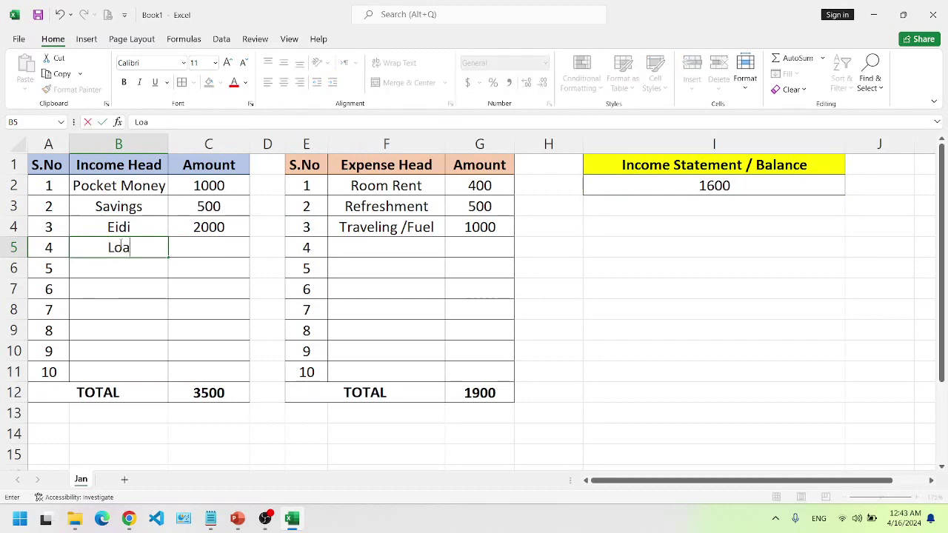
text(n Returned)
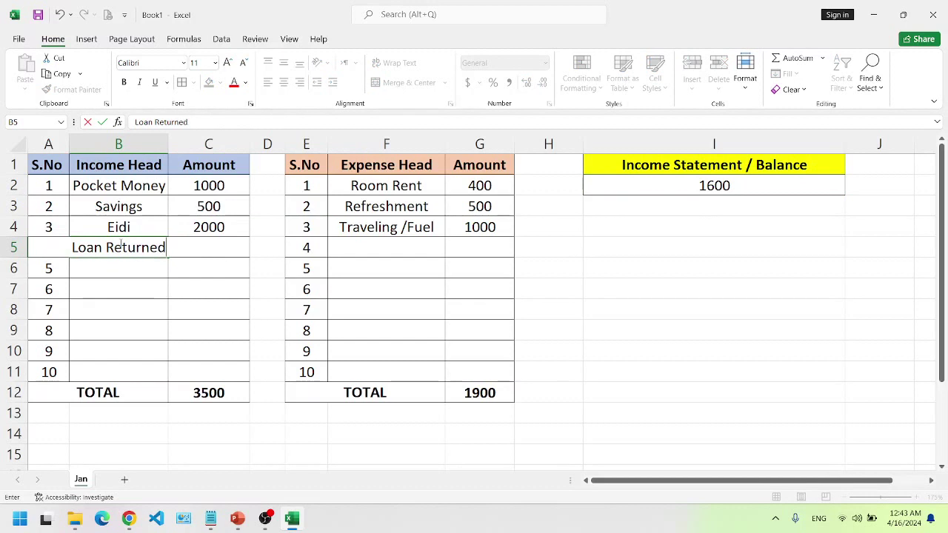
key(Tab)
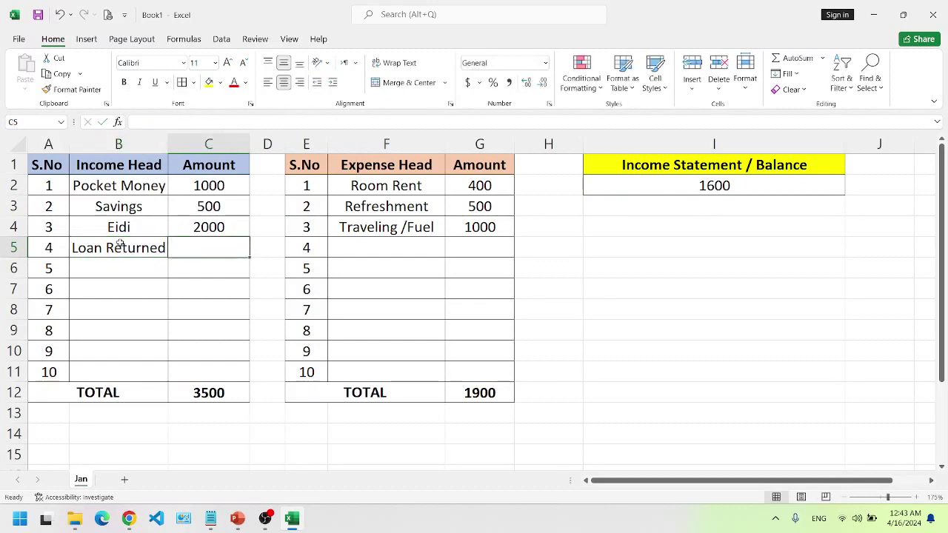
text(1000)
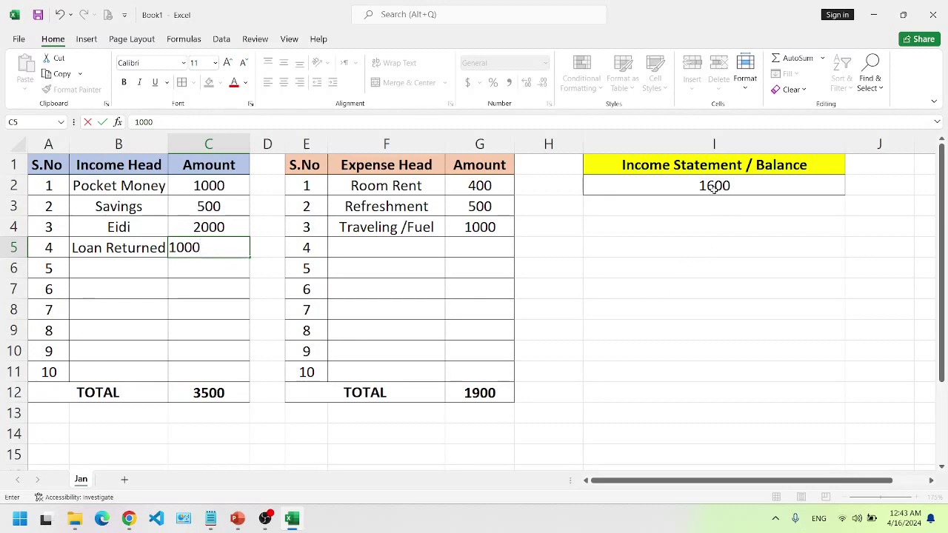
key(Return)
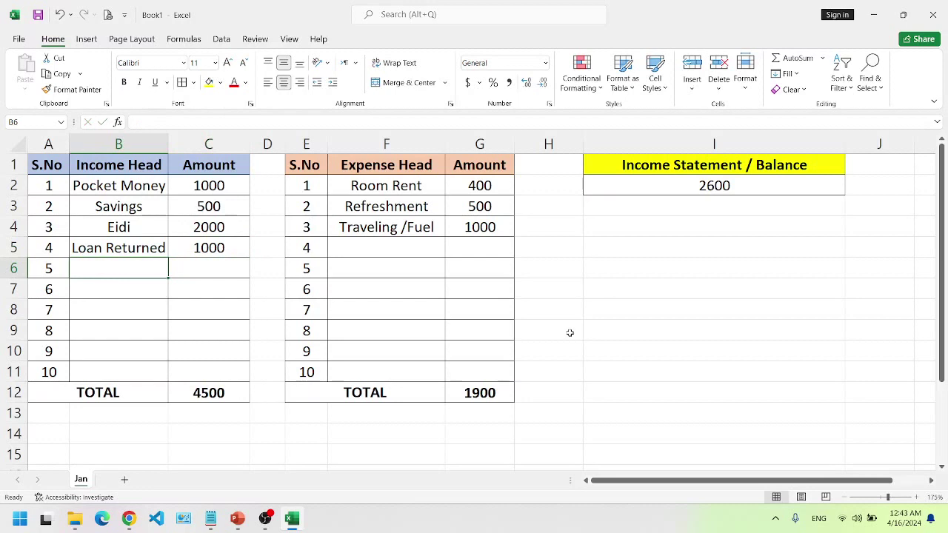
- Enter Fine in F5 as the fourth expense, with the amount 100 in G5
click(392, 250)
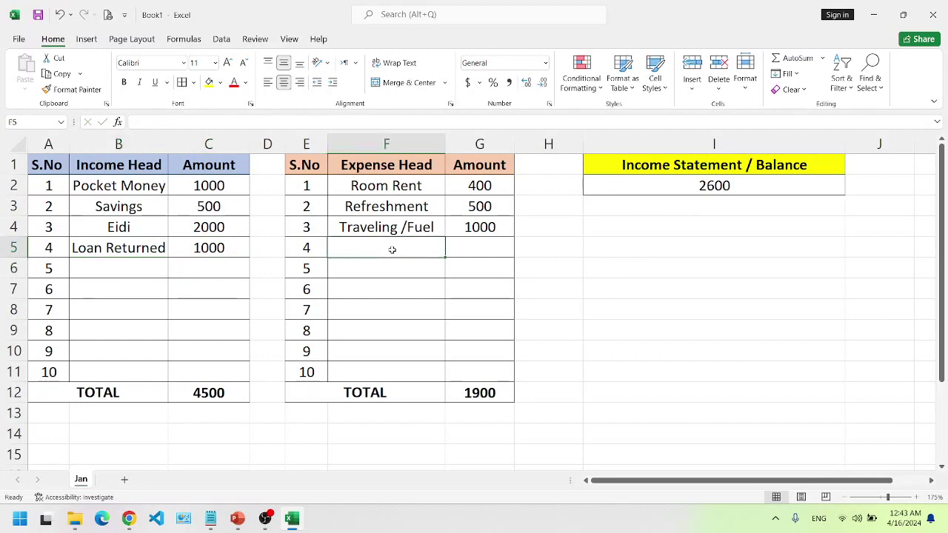
text(Fine)
key(Tab)
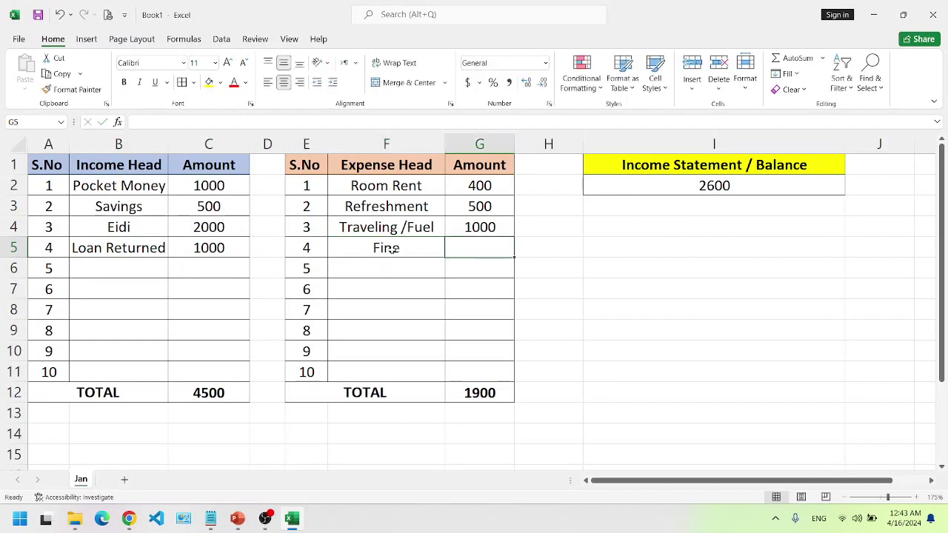
text(100)
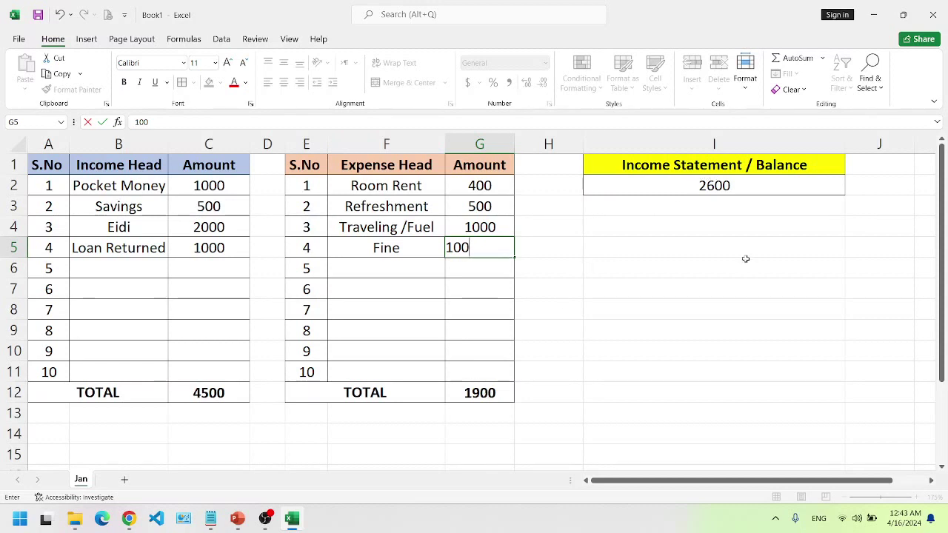
key(Return)
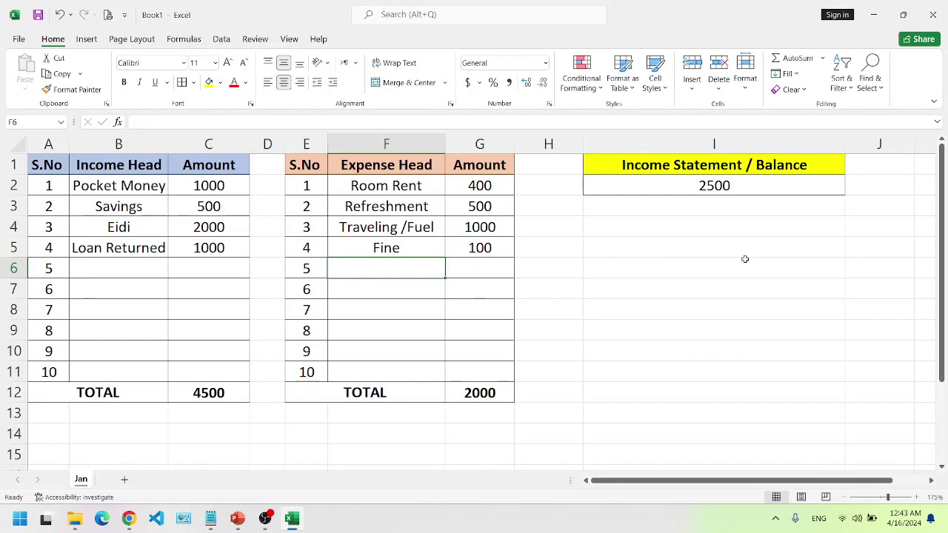
- Create a copy of the Jan sheet in the same workbook and place it after Jan
right_click(81, 480)
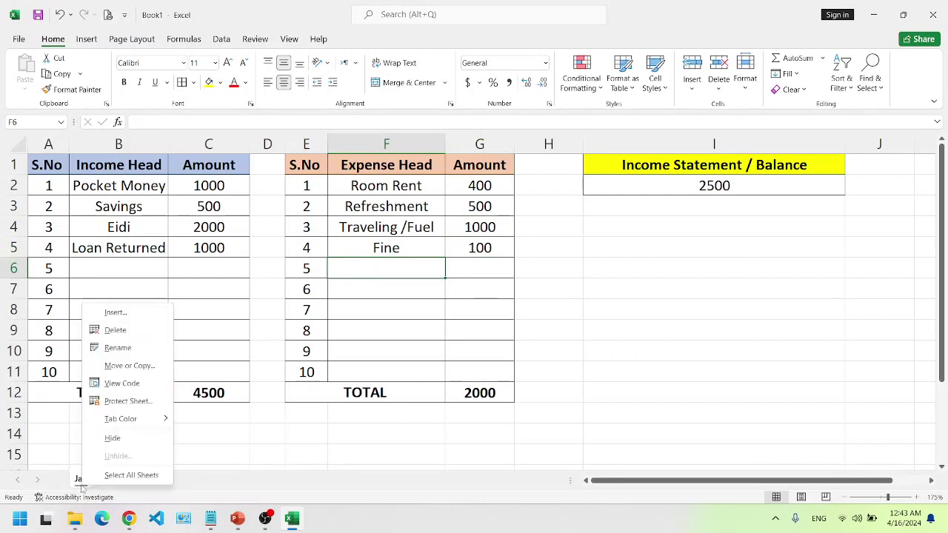
click(144, 364)
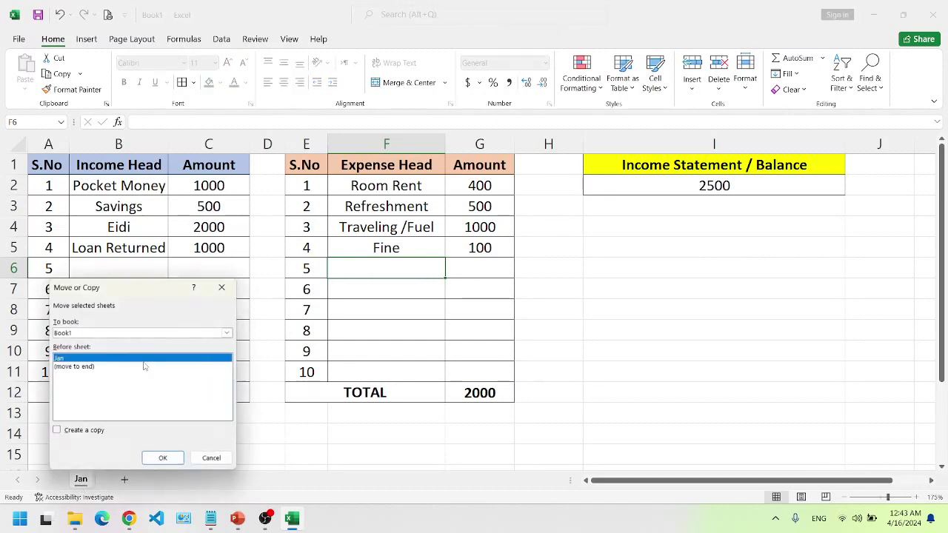
click(74, 433)
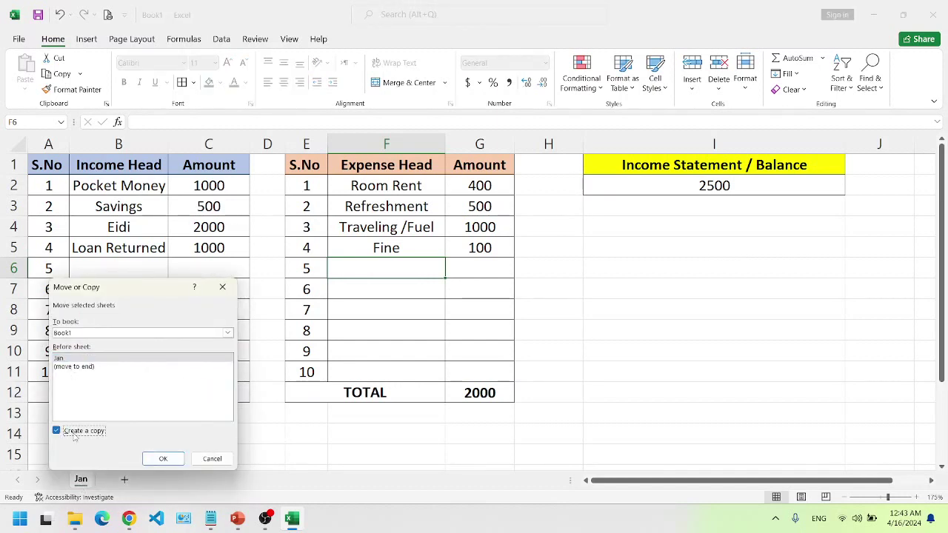
click(163, 459)
drag(122, 481, 76, 487)
- Rename the copied sheet as Feb
click(112, 480)
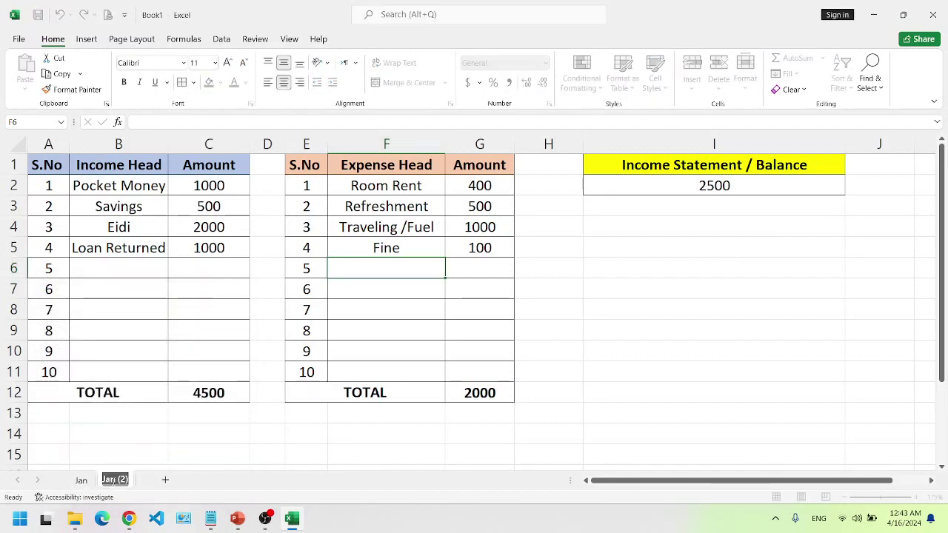
text(Feb)
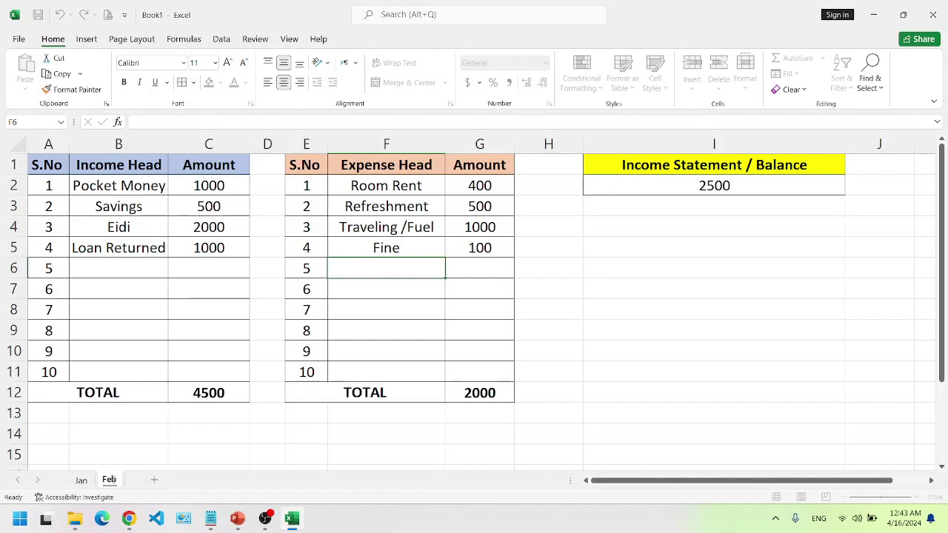
click(124, 454)
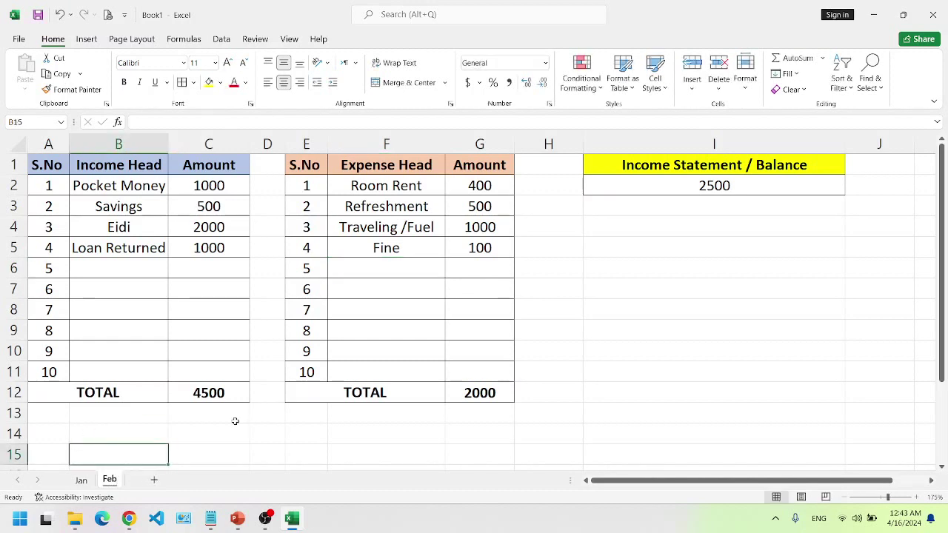
click(622, 396)
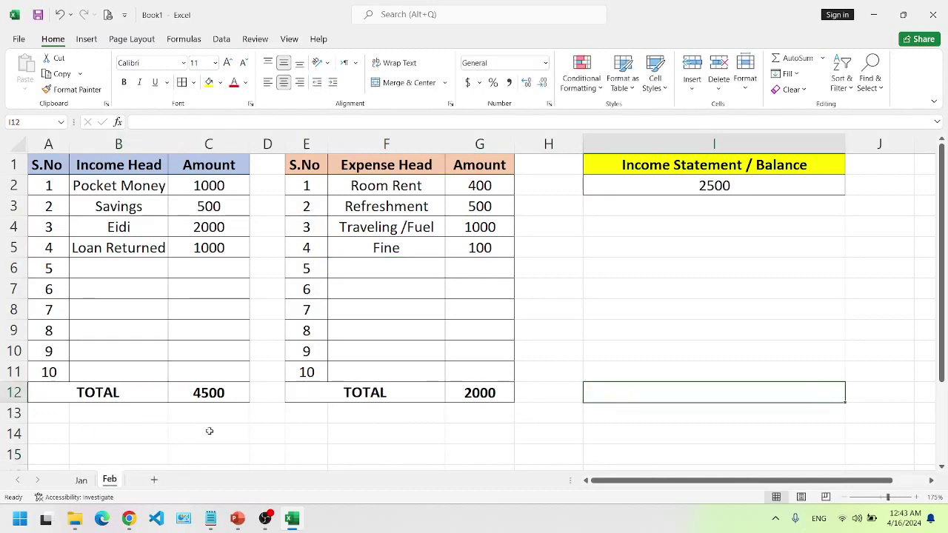
click(705, 184)
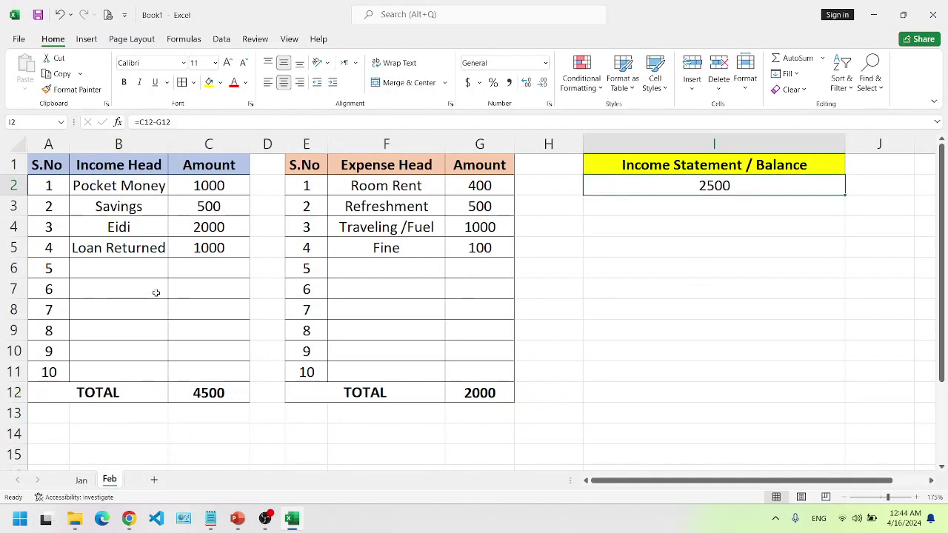
click(81, 480)
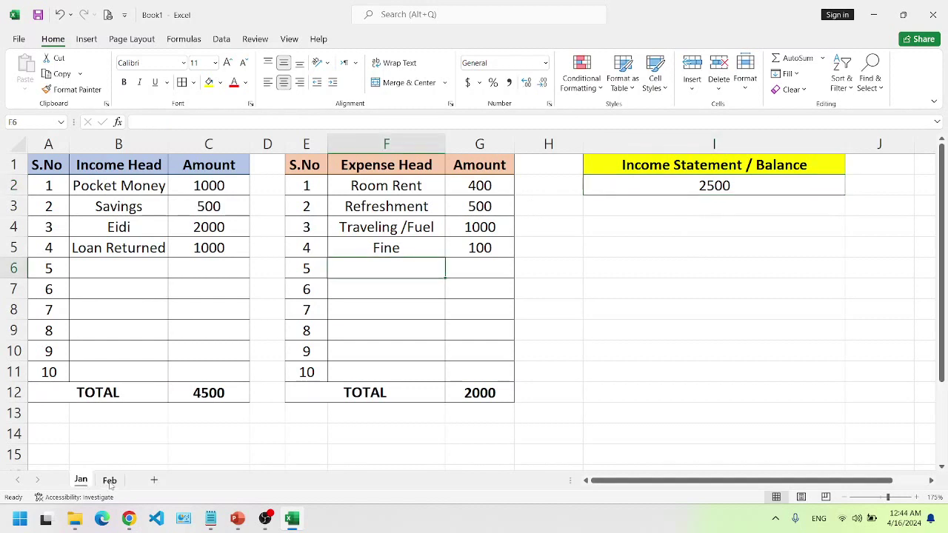
click(109, 480)
- On the Feb sheet, copy the income entries and amounts in B2:C5 one row down, starting at B3
drag(117, 185, 191, 246)
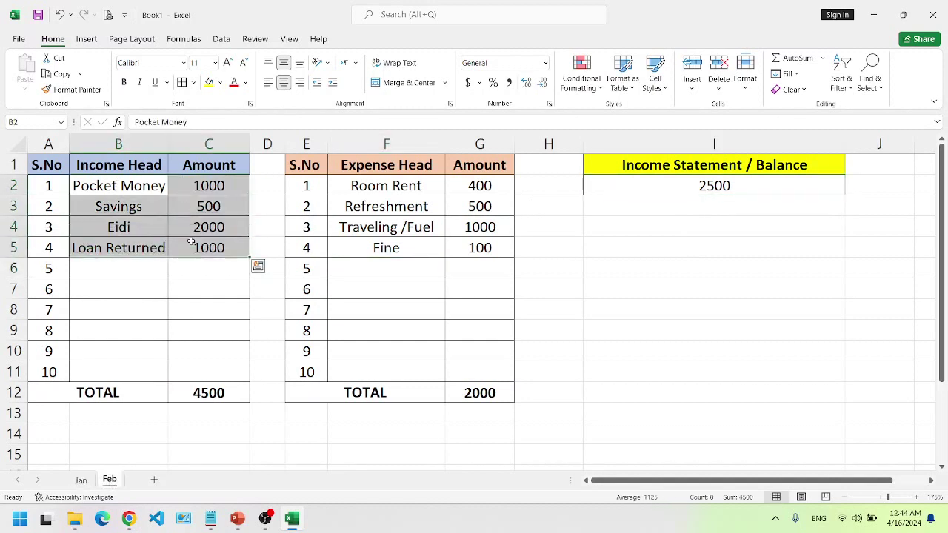
key(ctrl+c)
click(134, 205)
key(ctrl+v)
click(128, 308)
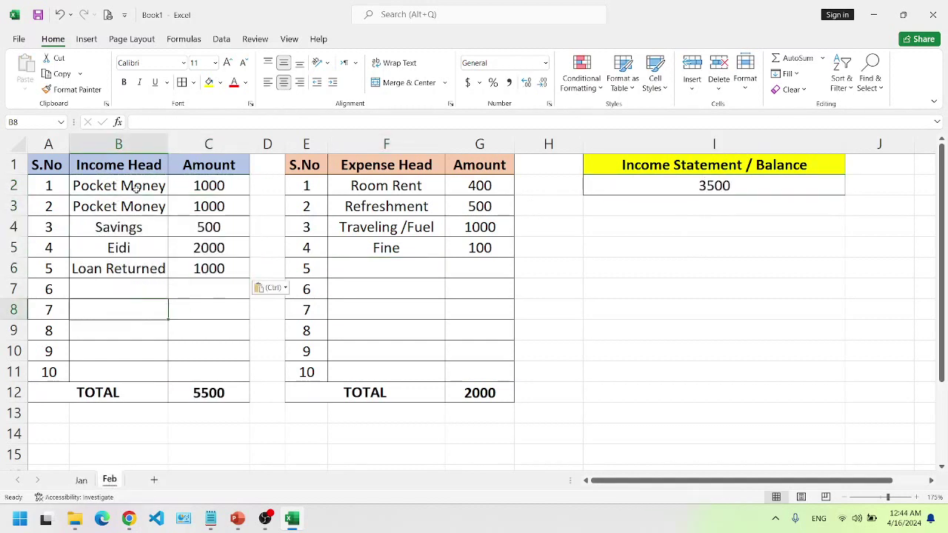
click(137, 189)
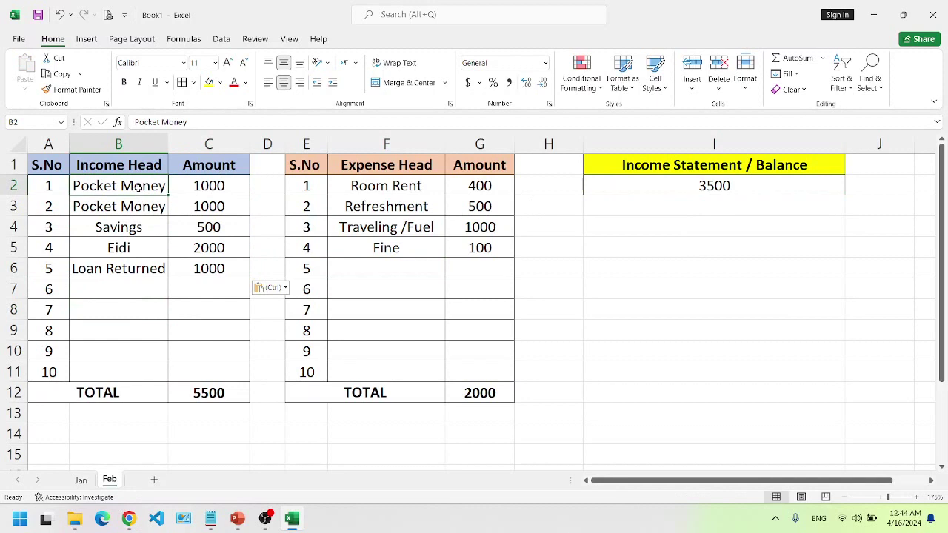
- Replace the first income head in B2 with Opening Balance and autofit column B to its contents
text(Open)
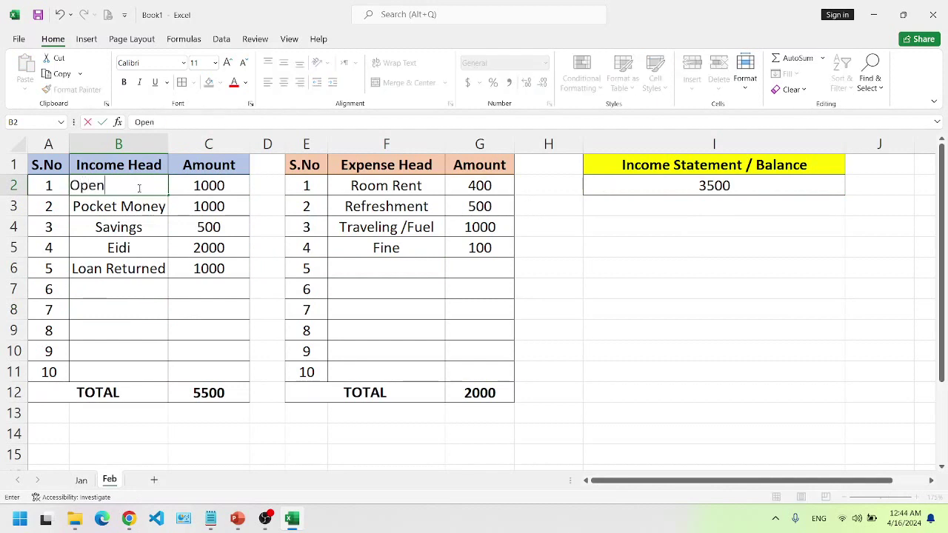
text(ing Bala)
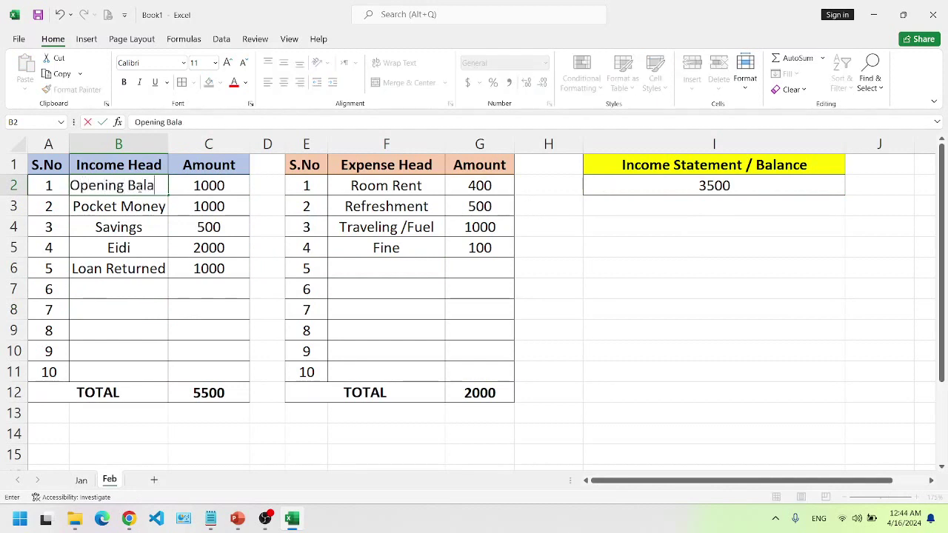
text(nce)
key(Return)
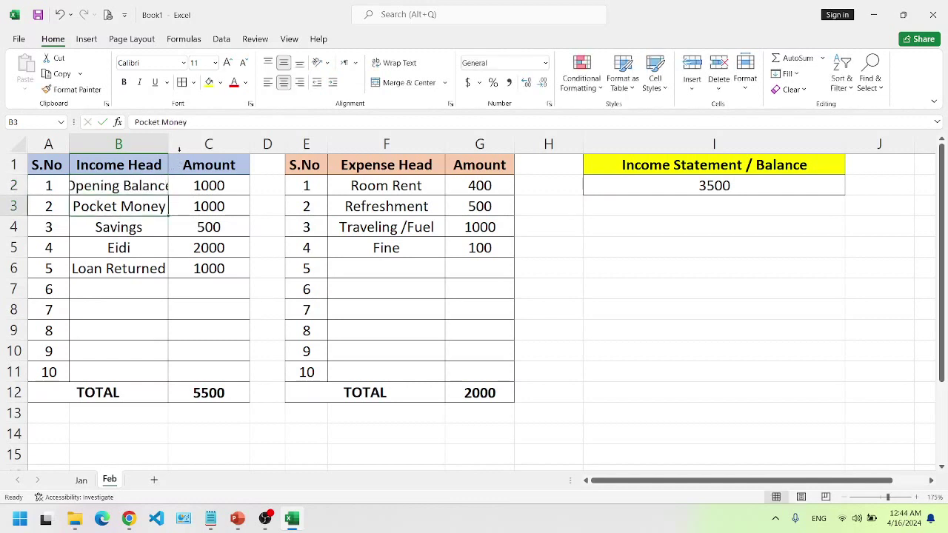
double_click(170, 138)
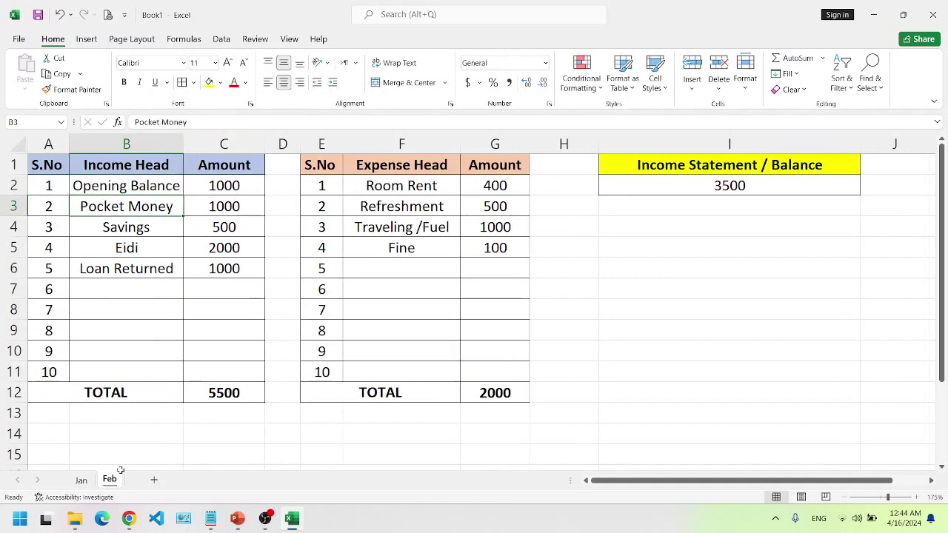
- Check the balance on the Jan sheet and enter 2500 as the Opening Balance amount in C2 of the Feb sheet
click(80, 480)
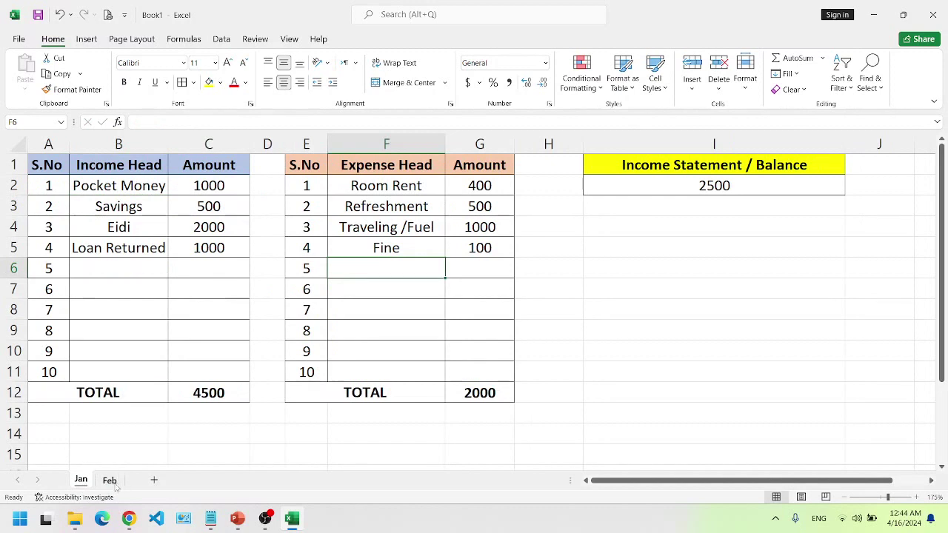
click(111, 481)
click(229, 188)
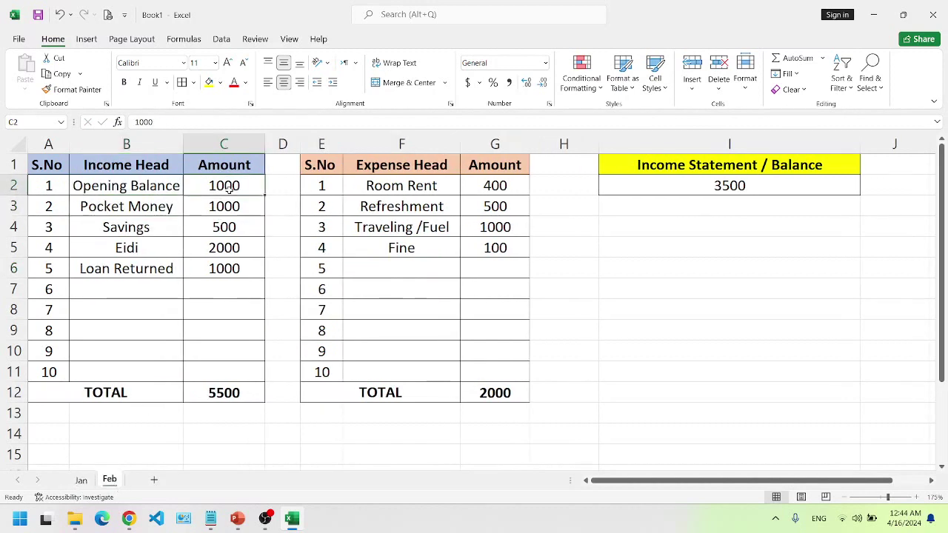
text(2500)
key(Return)
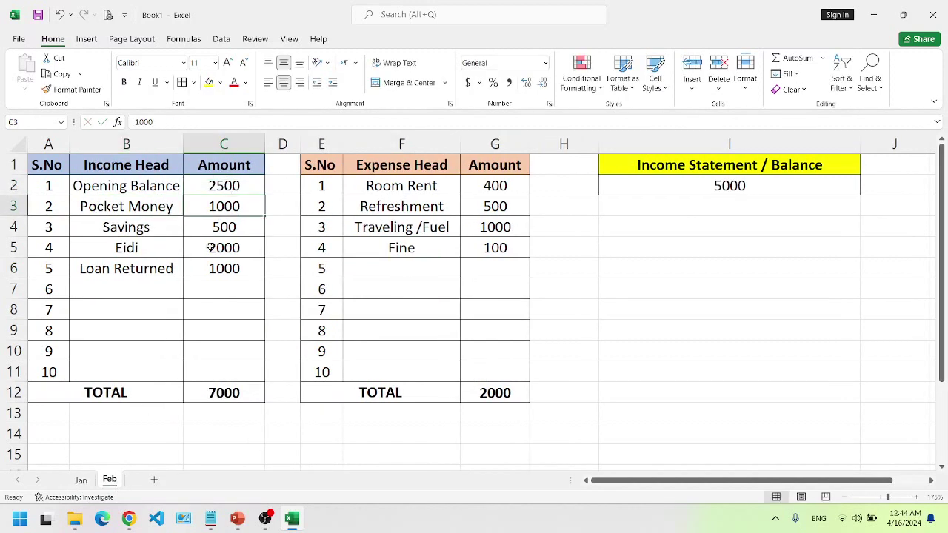
drag(229, 209, 227, 271)
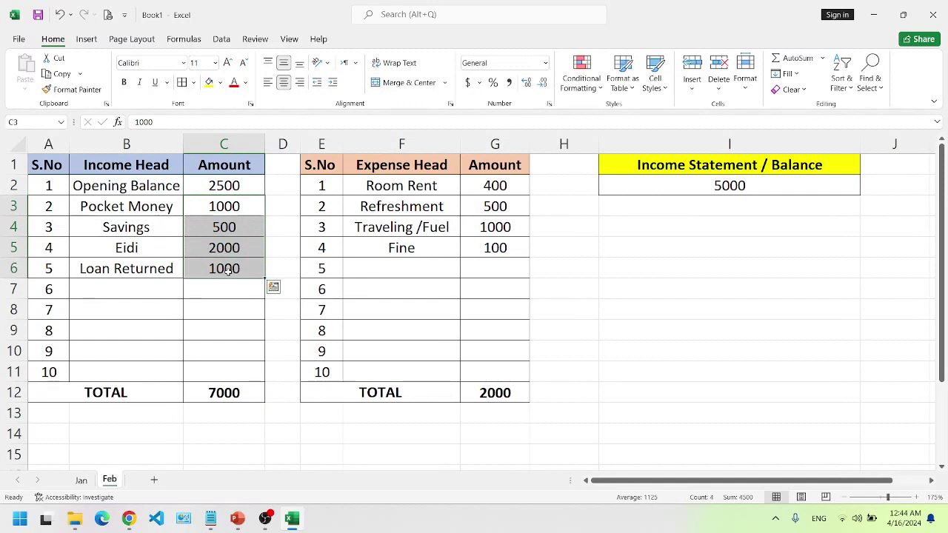
key(shift+Left)
key(shift+Right)
key(shift+Left)
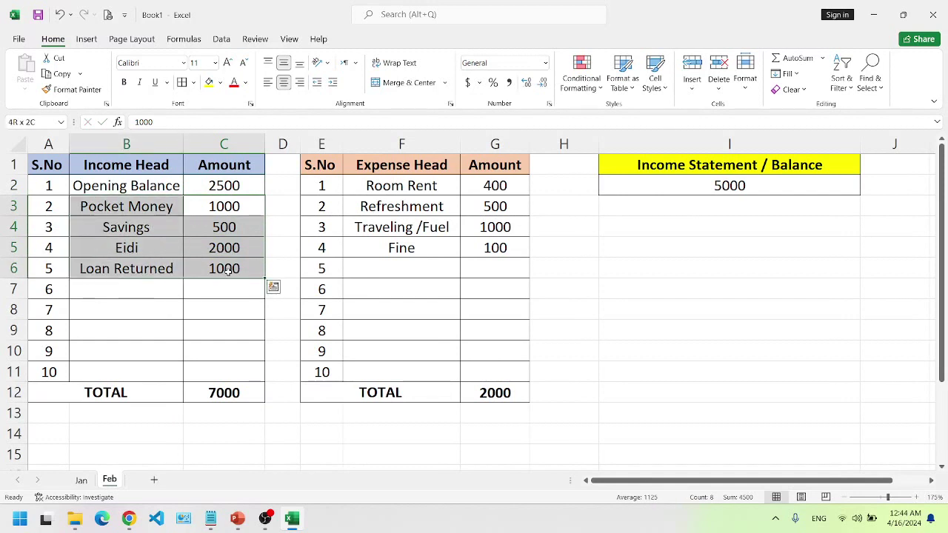
key(shift+Right)
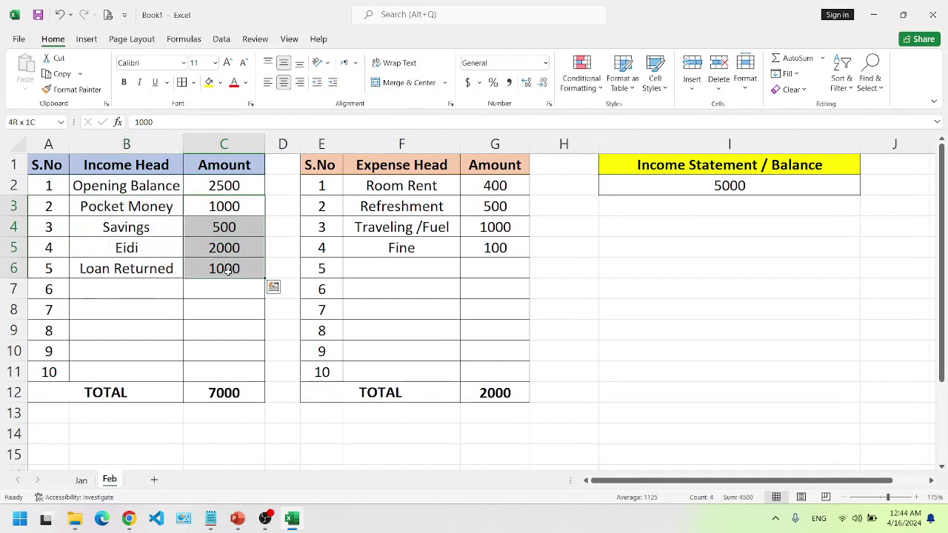
key(shift+Left)
key(shift+Right)
- Switch to the Jan sheet to view its income and expense tables
click(85, 480)
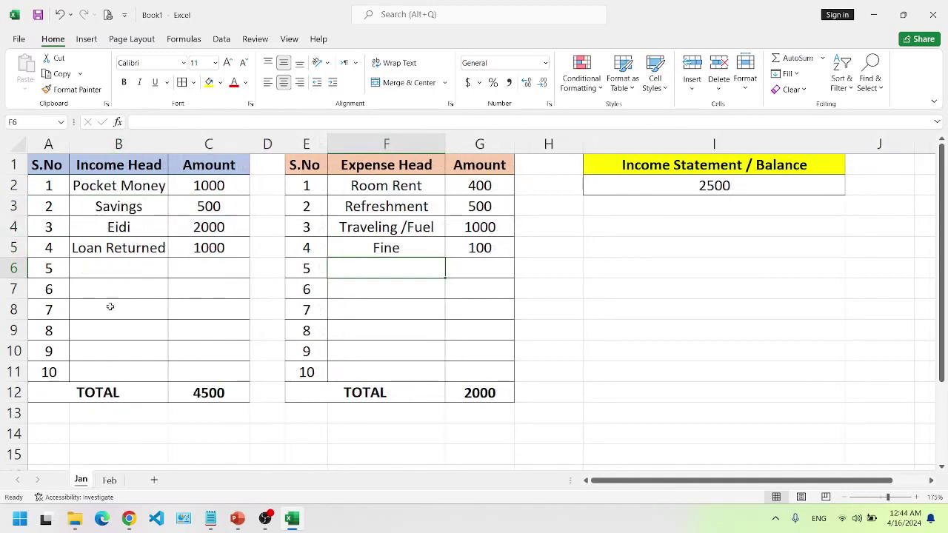